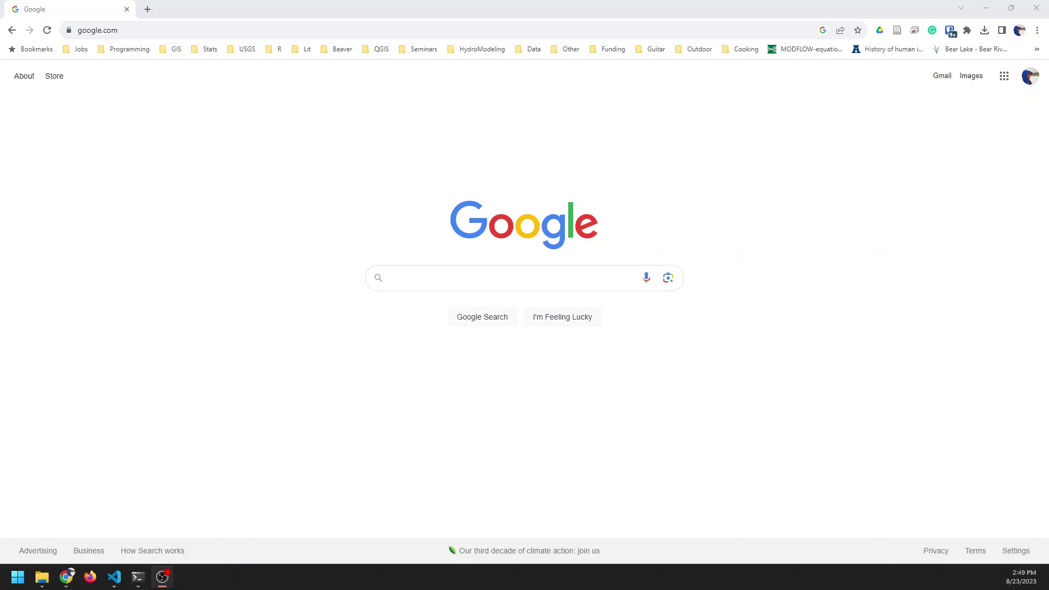
# Step: Search Google for 'usgs lidar explorer' to find the USGS Lidar Explorer Map page
pyautogui.click(467, 278)
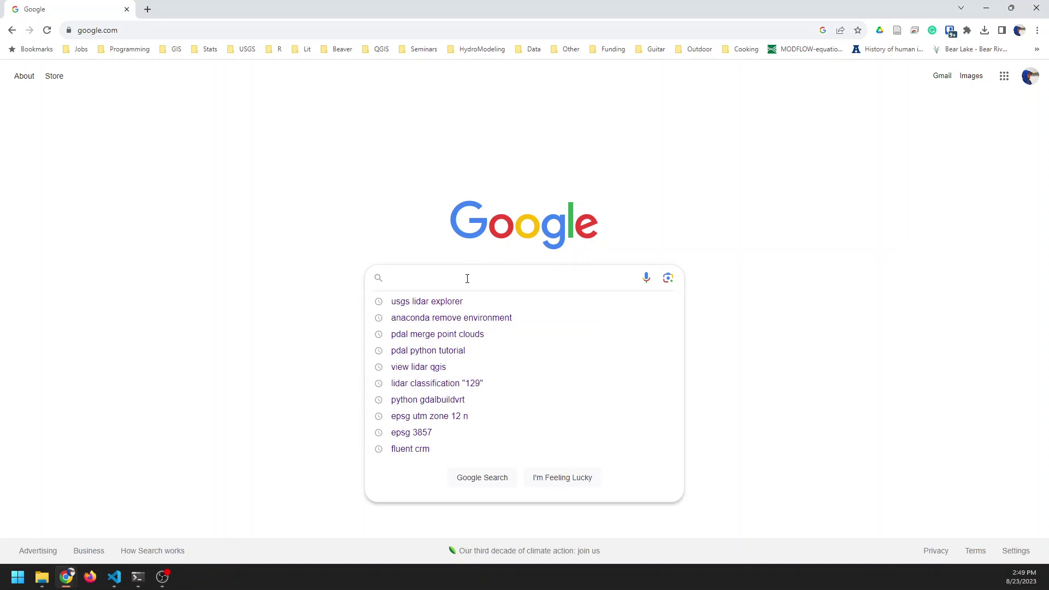
pyautogui.write('usgs lidar')
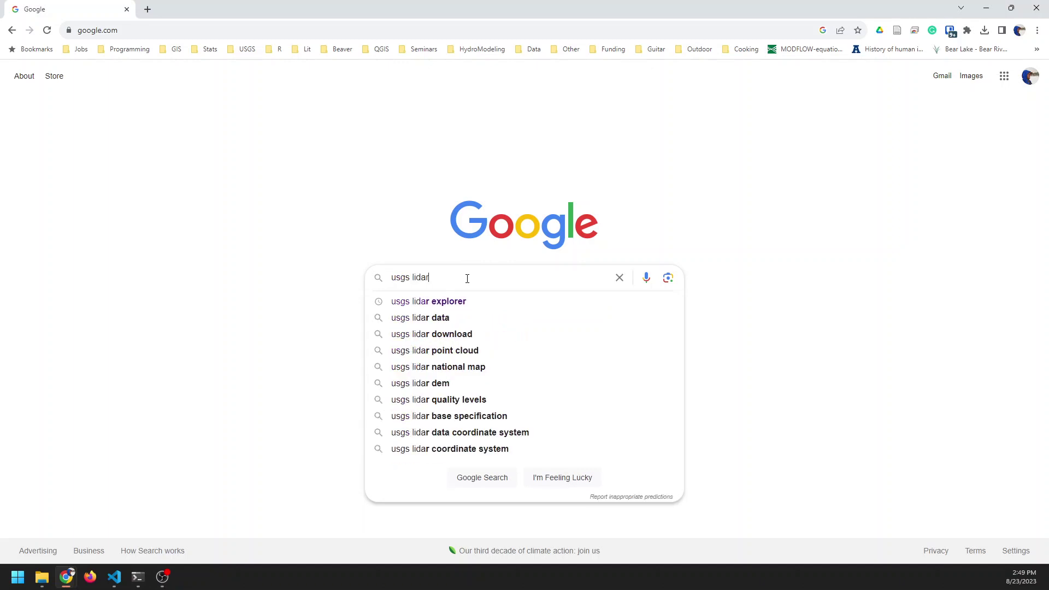
pyautogui.write(' explorer')
pyautogui.press('Return')
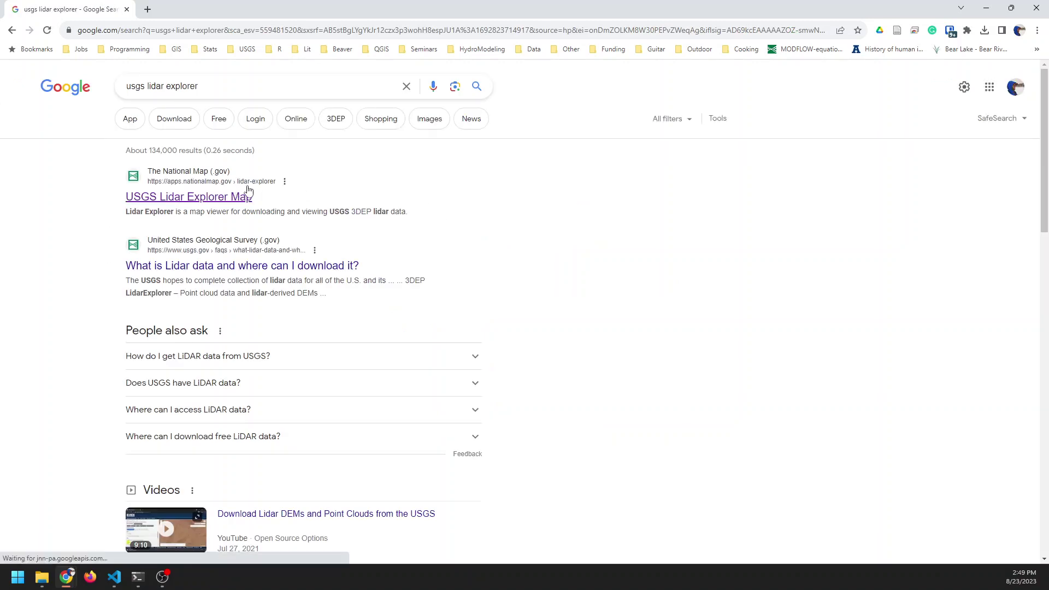
# Step: Open the USGS Lidar Explorer Map, show lidar availability, and zoom toward Daggett County
pyautogui.click(179, 200)
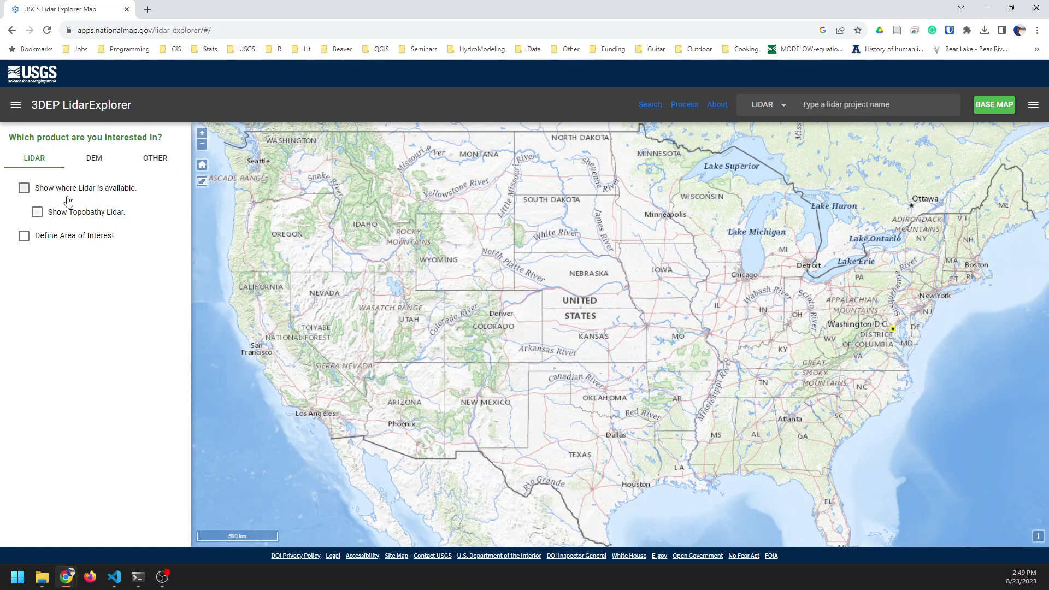
pyautogui.click(24, 188)
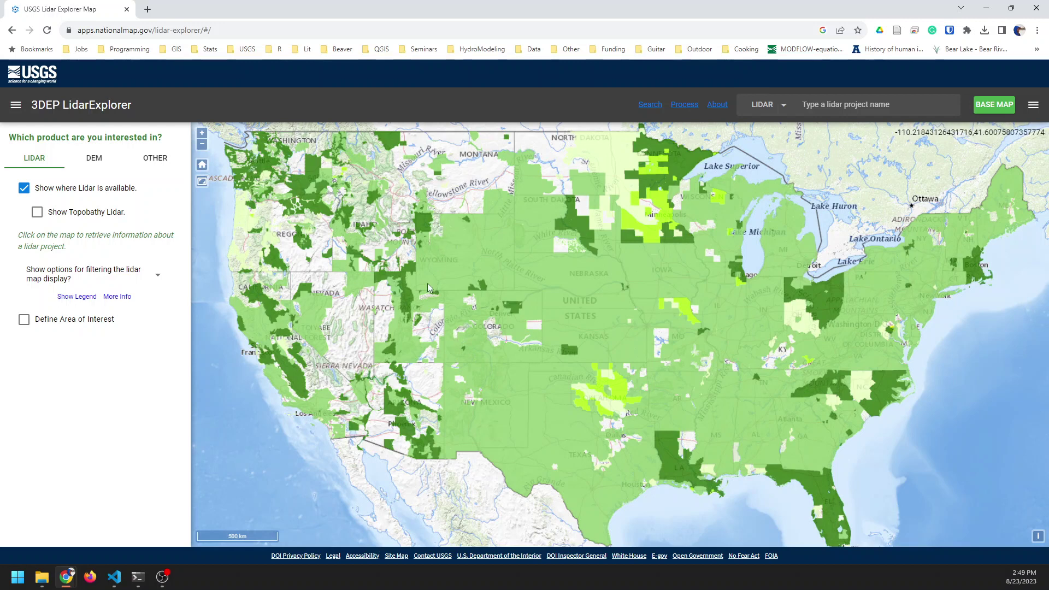
pyautogui.scroll(1, 427, 282)
pyautogui.scroll(3, 428, 283)
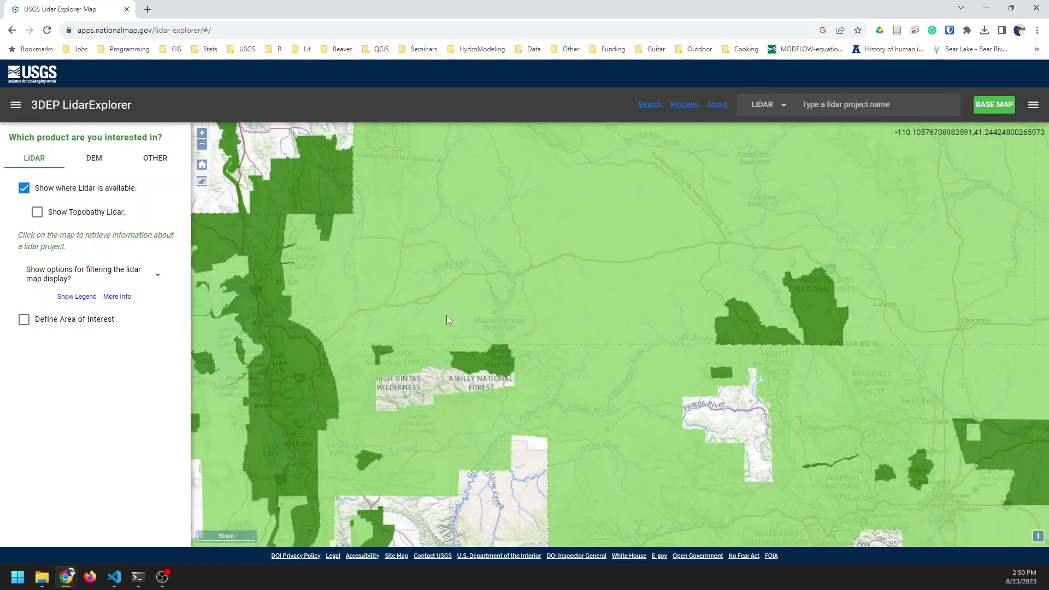
pyautogui.scroll(3, 446, 356)
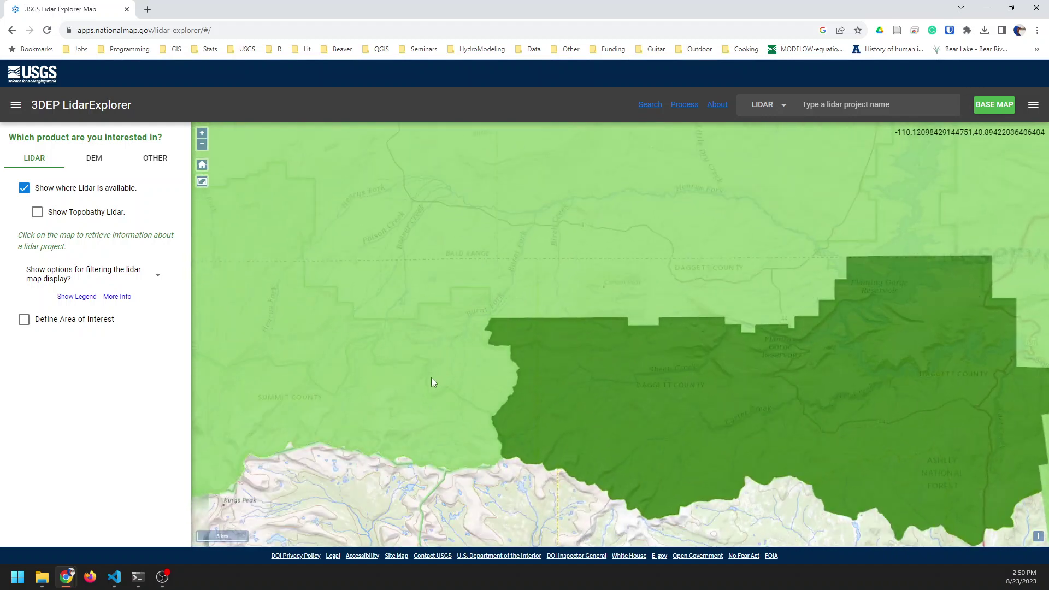
pyautogui.moveTo(409, 394); pyautogui.dragTo(537, 332)
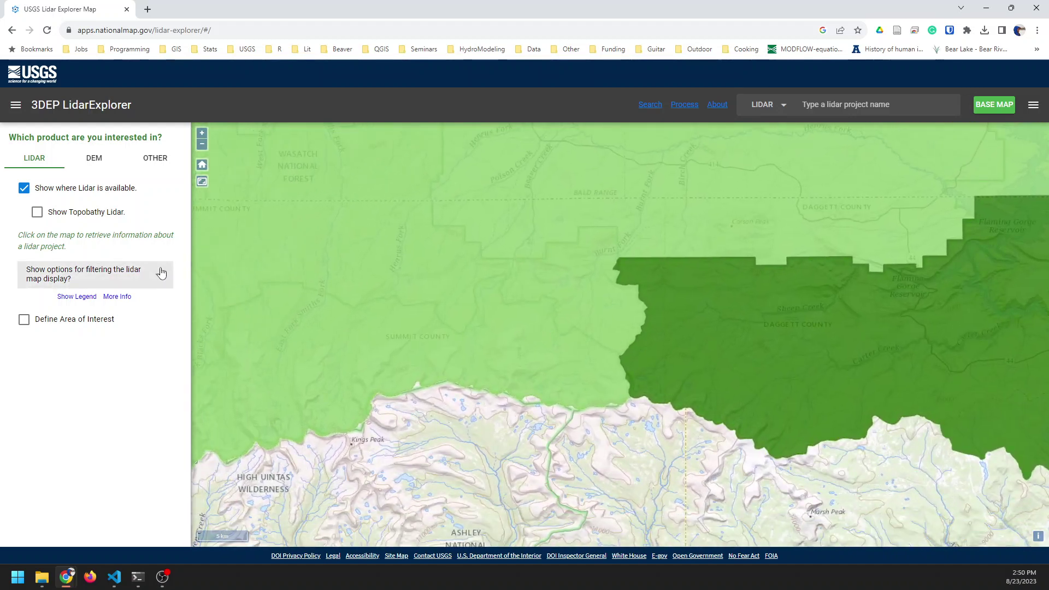
# Step: Display the QL1/QL2/QL3 quality legend and zoom in on the Lamb Lakes area
pyautogui.click(88, 297)
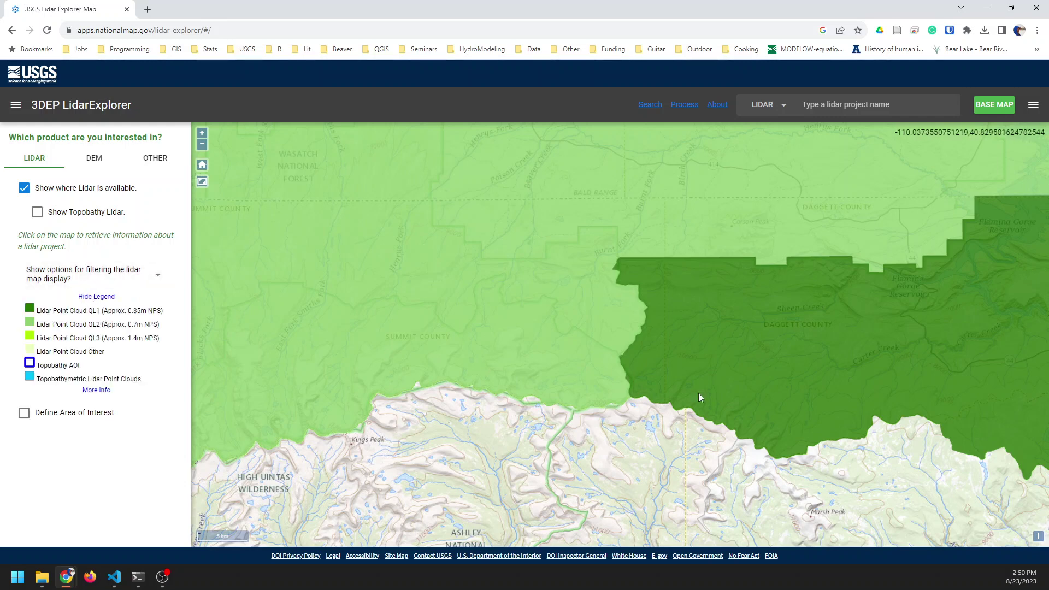
pyautogui.moveTo(746, 395); pyautogui.dragTo(578, 338)
pyautogui.scroll(3, 578, 336)
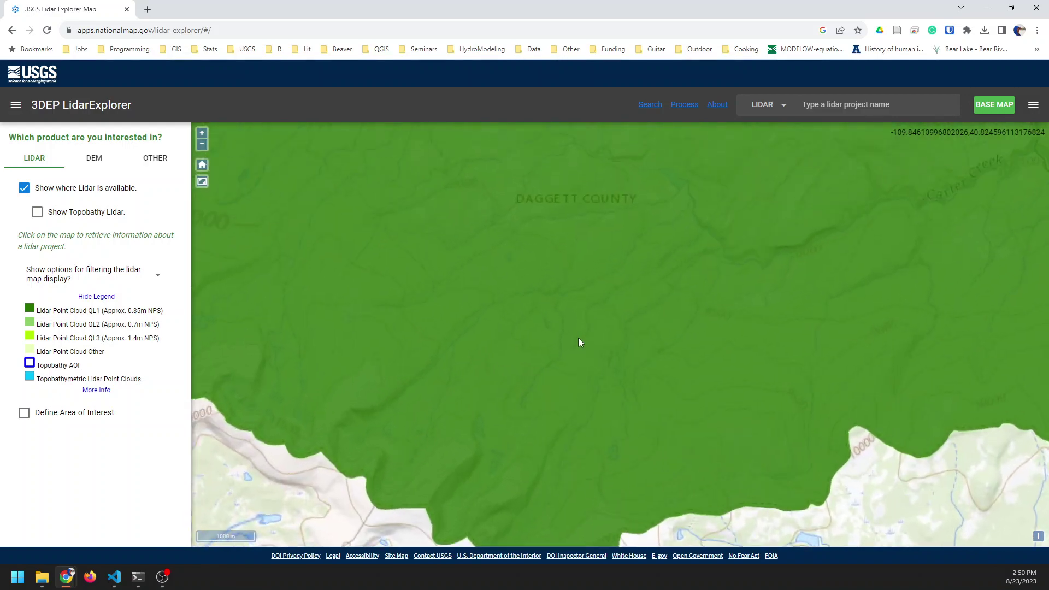
pyautogui.moveTo(479, 405); pyautogui.dragTo(532, 335)
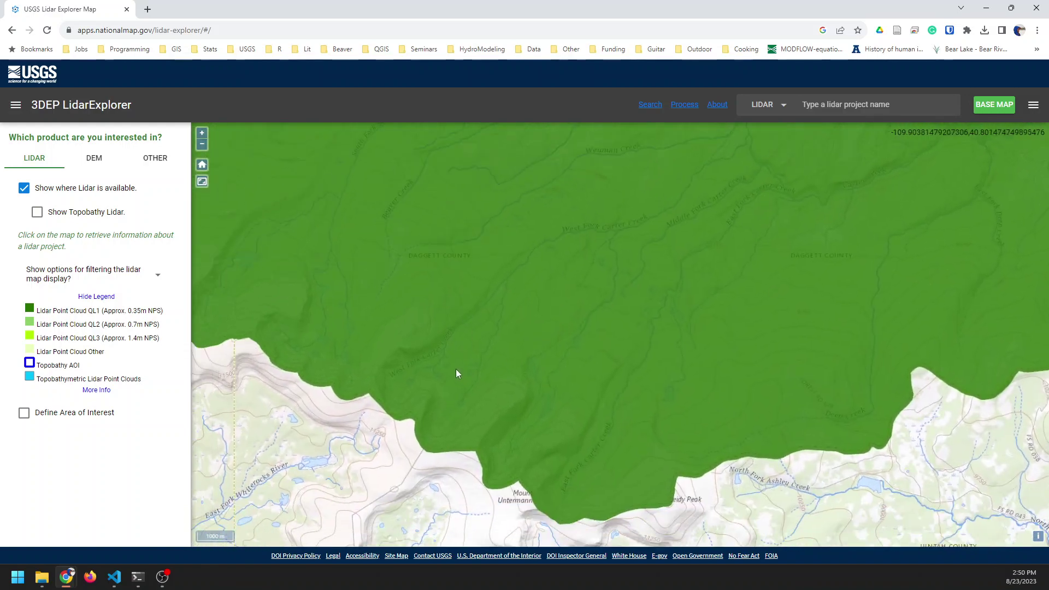
pyautogui.scroll(1, 456, 369)
pyautogui.scroll(1, 457, 370)
pyautogui.moveTo(431, 368); pyautogui.dragTo(510, 365)
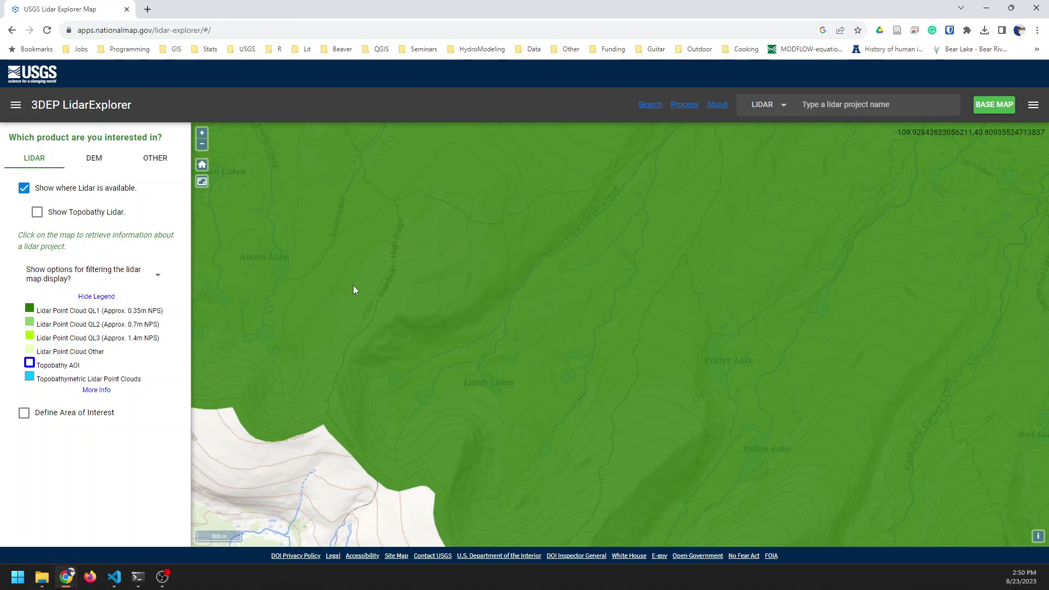
# Step: Draw a 2.0 sq mi AOI around Lamb Lakes and list its nine UT_FlamingGorge_2_2020 LPC tiles
pyautogui.click(1032, 110)
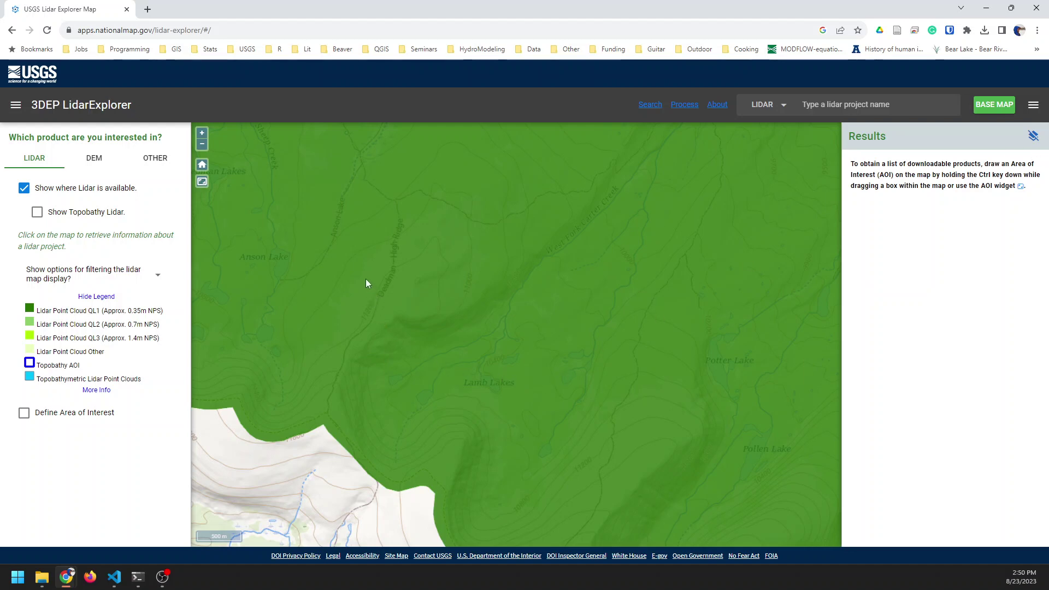
pyautogui.moveTo(358, 273); pyautogui.dragTo(569, 457)
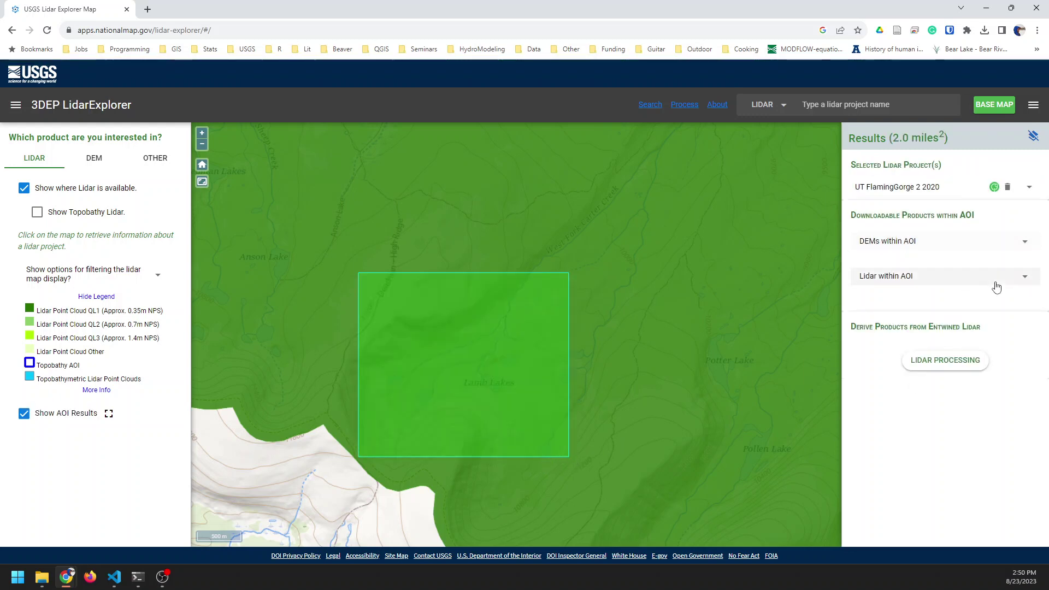
pyautogui.click(1026, 279)
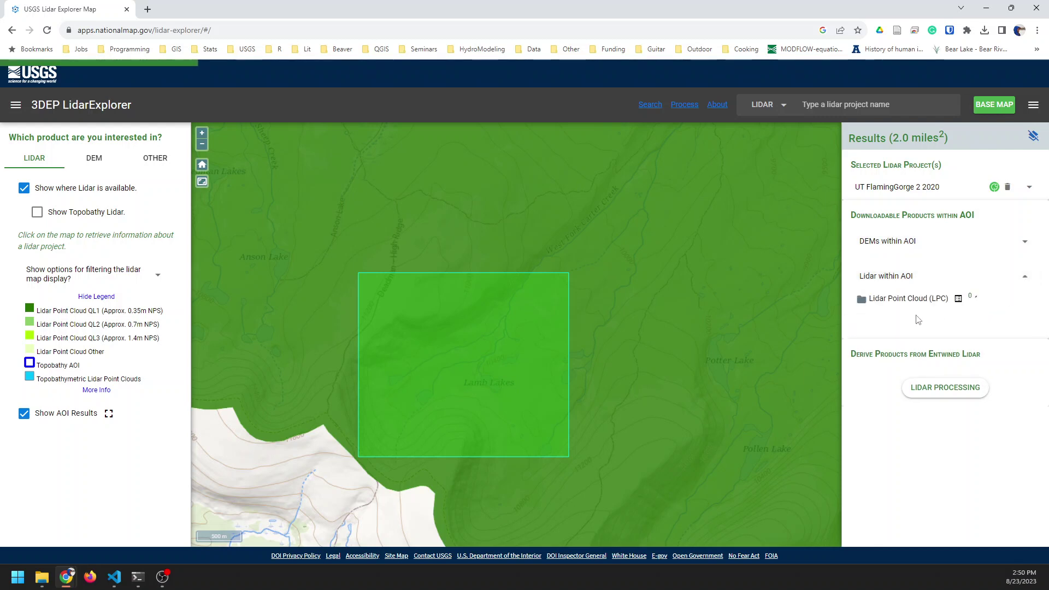
pyautogui.click(884, 300)
pyautogui.scroll(-2, 929, 317)
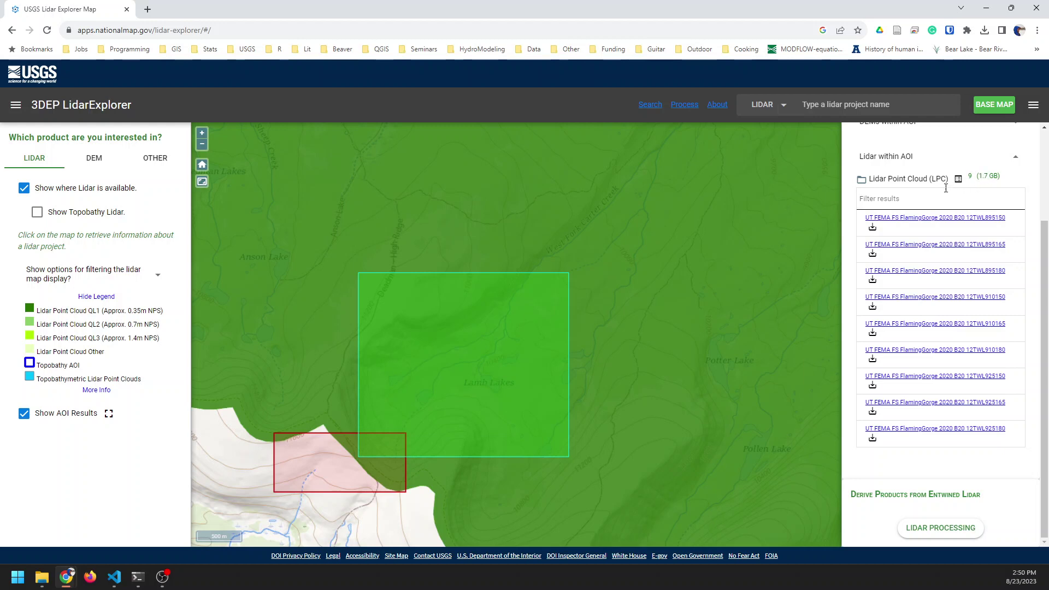
pyautogui.scroll(1, 928, 257)
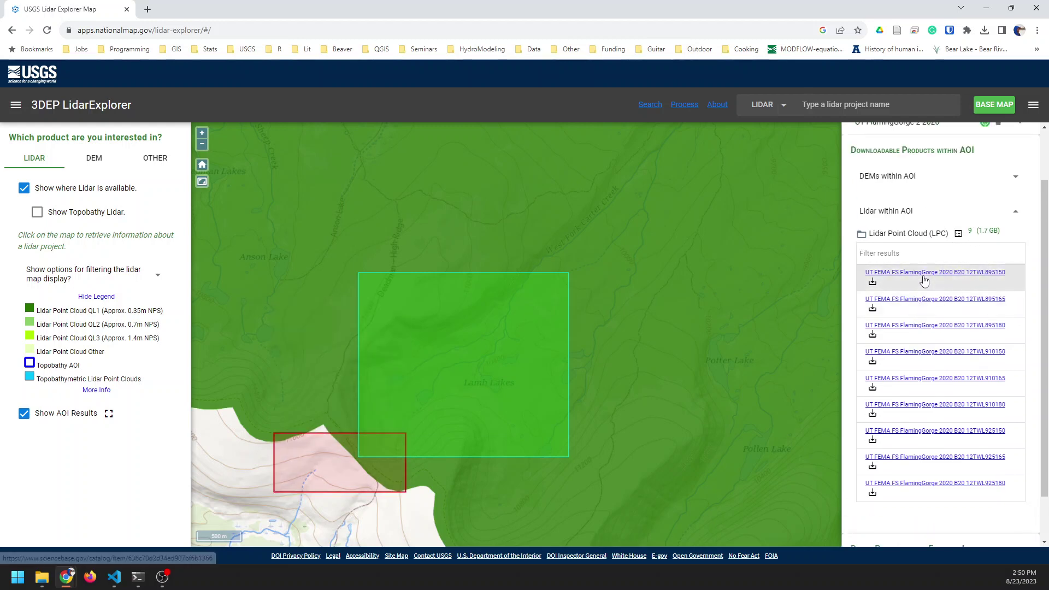
pyautogui.scroll(-1, 924, 281)
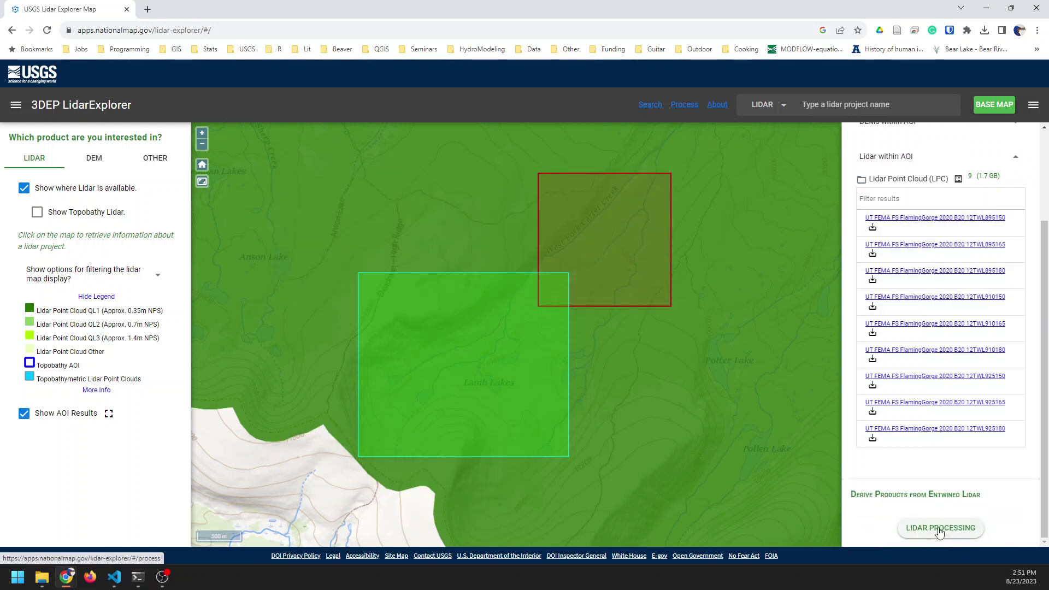
# Step: Open Cloud Processing for UT_FlamingGorge_2_2020, clipped to the AOI with EPSG:3857 LAZ output
pyautogui.click(941, 529)
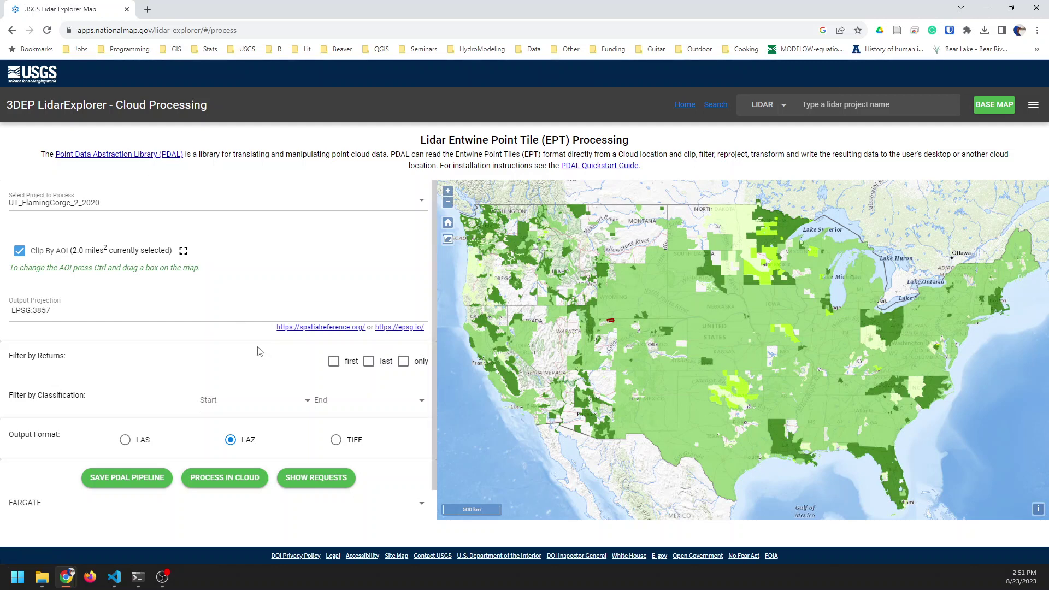
pyautogui.scroll(-1, 259, 351)
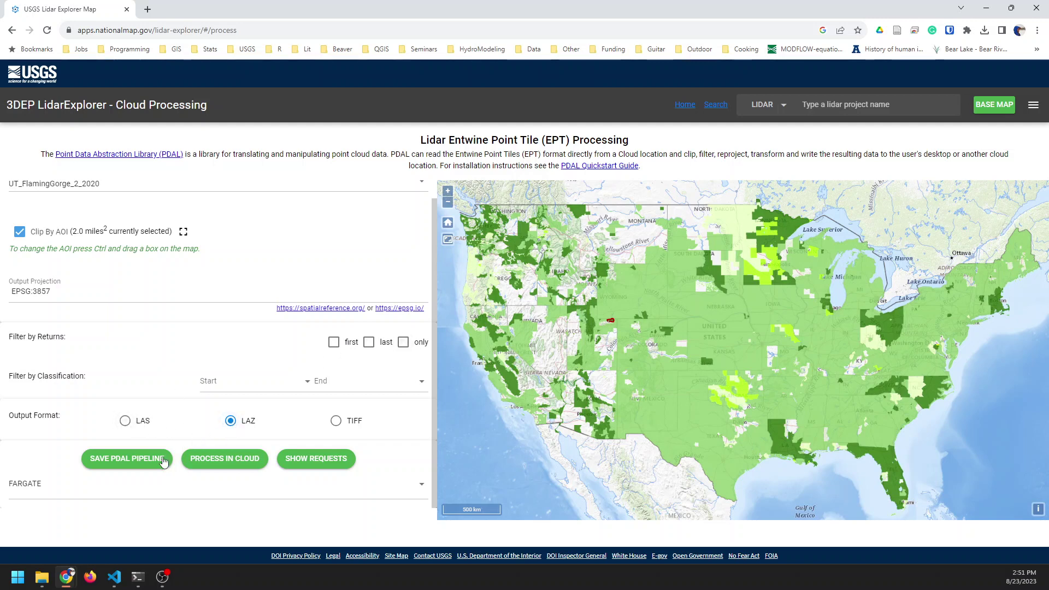
# Step: Save the PDAL pipeline as process.json in C:\temp
pyautogui.click(122, 463)
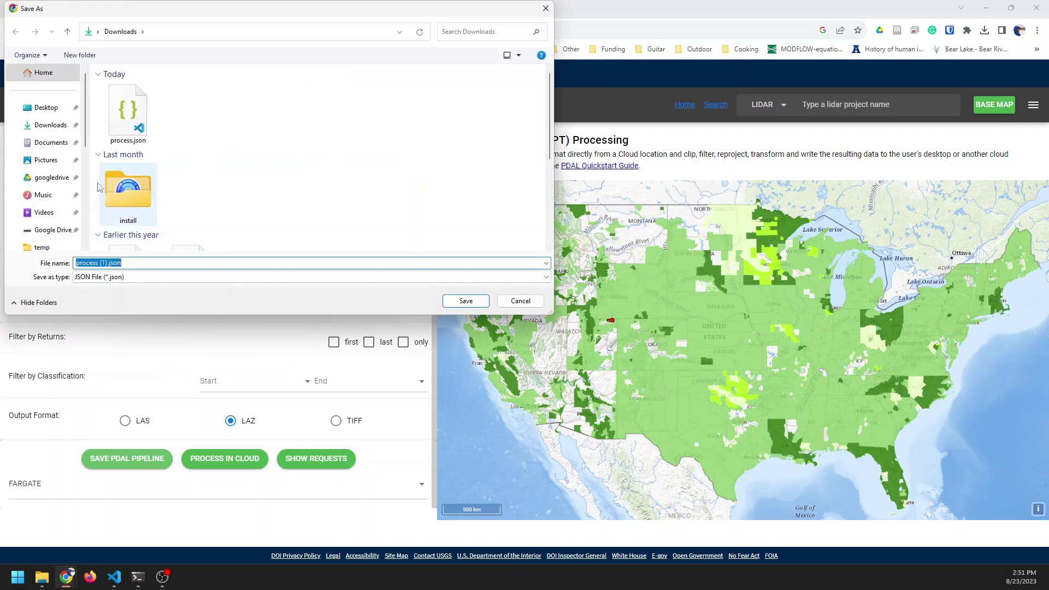
pyautogui.click(42, 248)
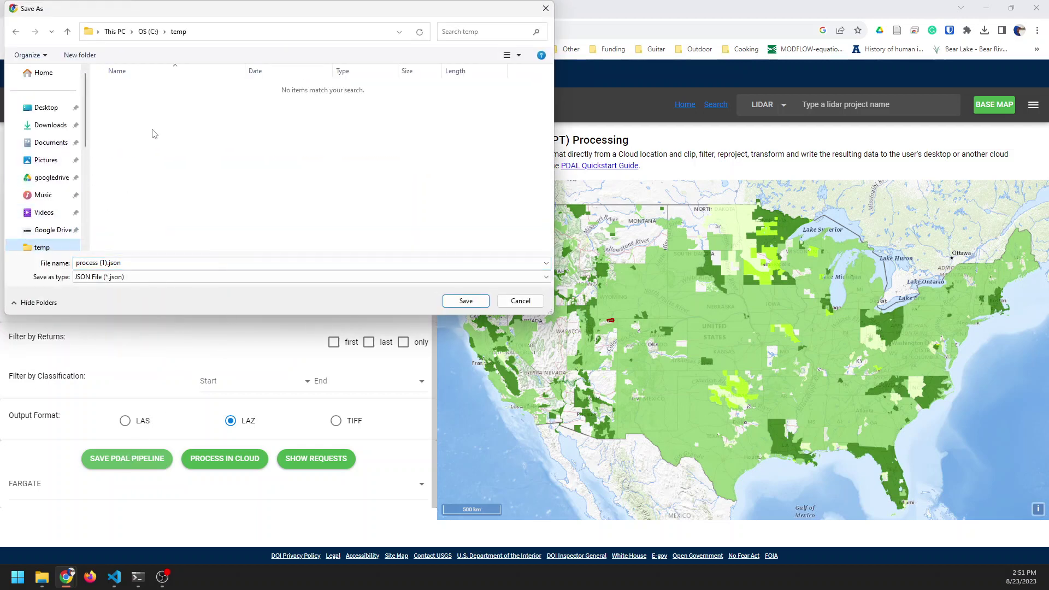
pyautogui.click(108, 261)
pyautogui.press('Return')
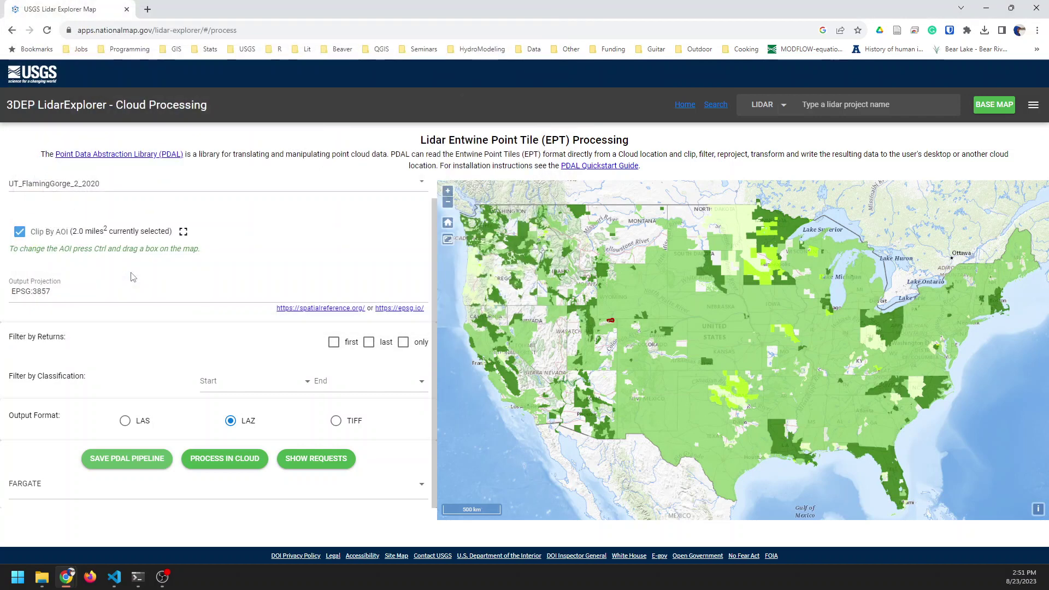
pyautogui.click(135, 460)
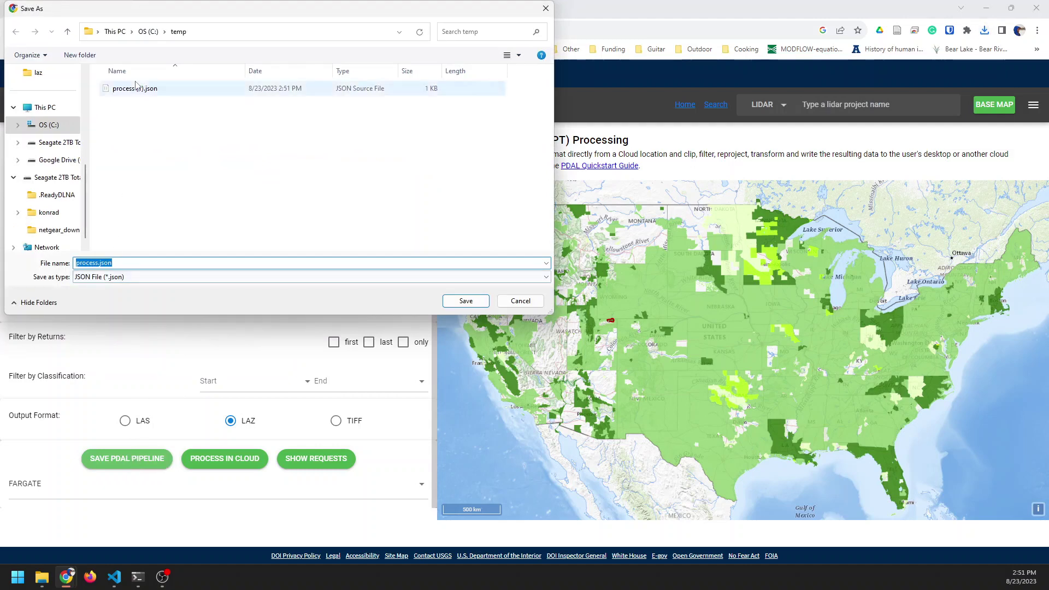
pyautogui.click(469, 302)
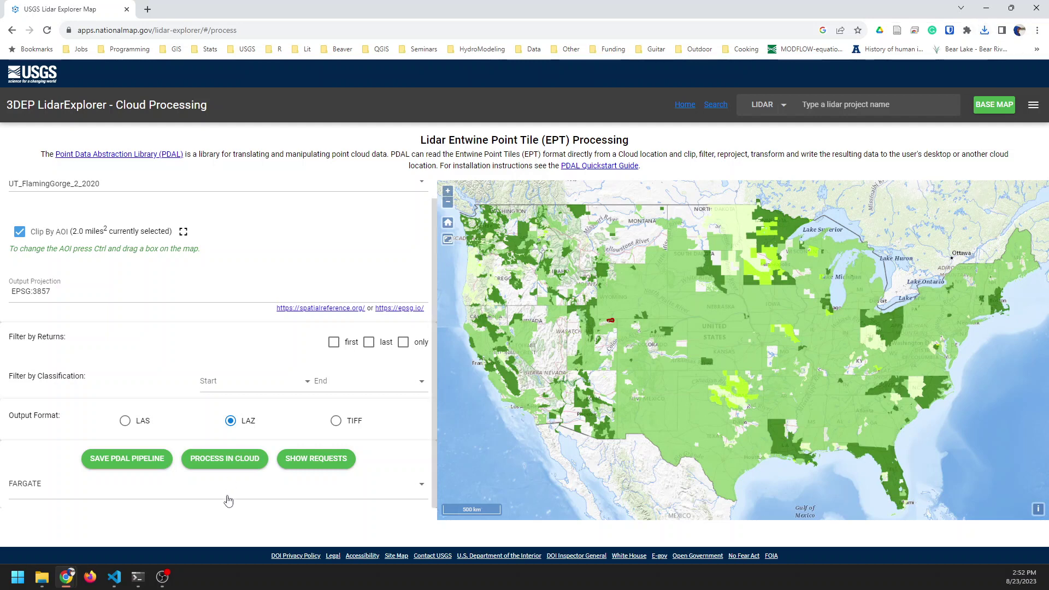
# Step: Run 'conda install -c conda-forge pdal-python' in Anaconda Prompt
pyautogui.click(138, 577)
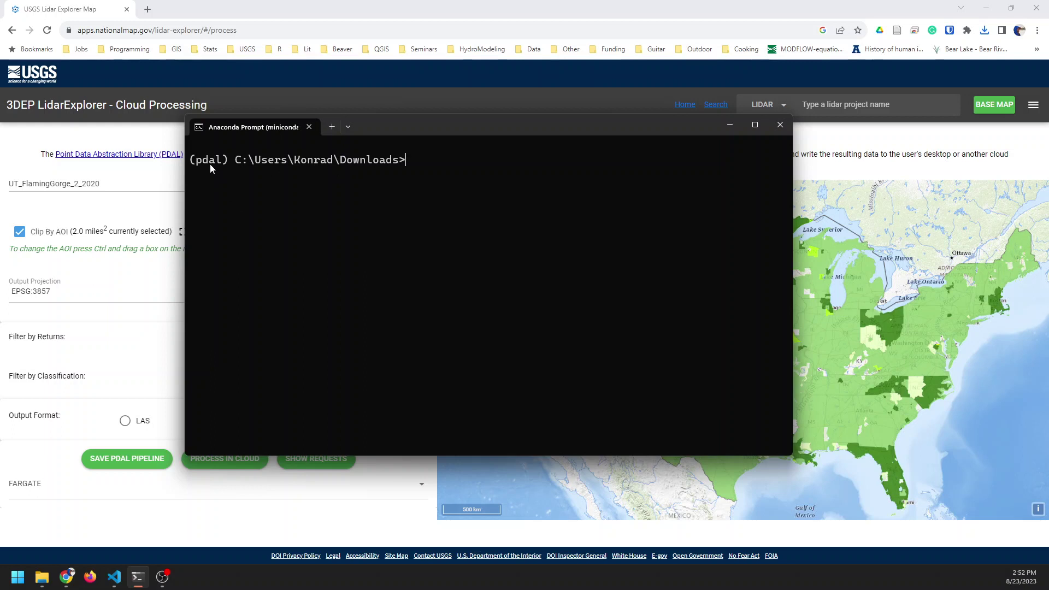
pyautogui.write('conda inst')
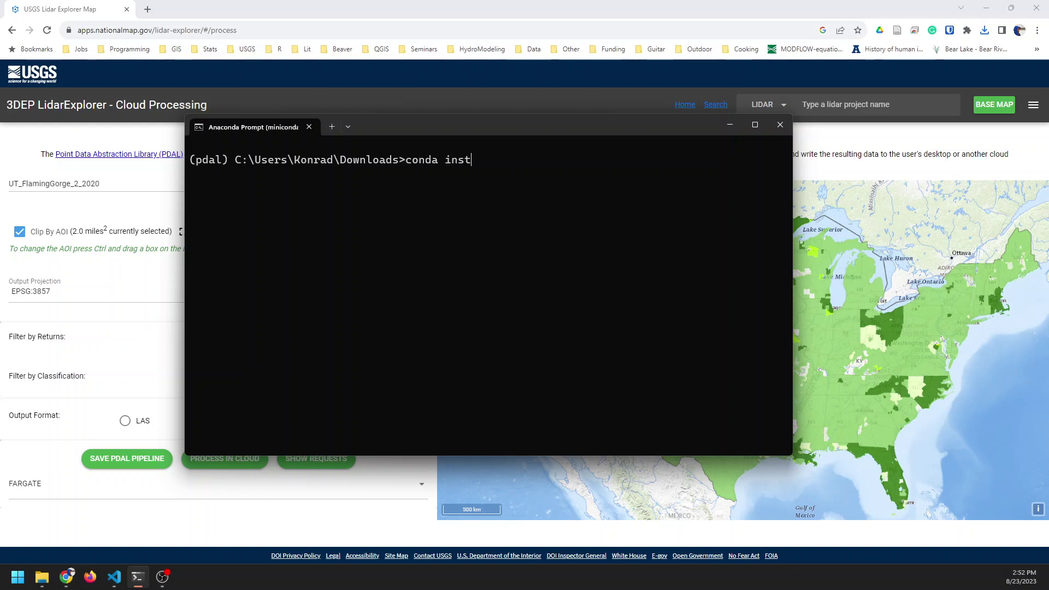
pyautogui.write('all -c conda')
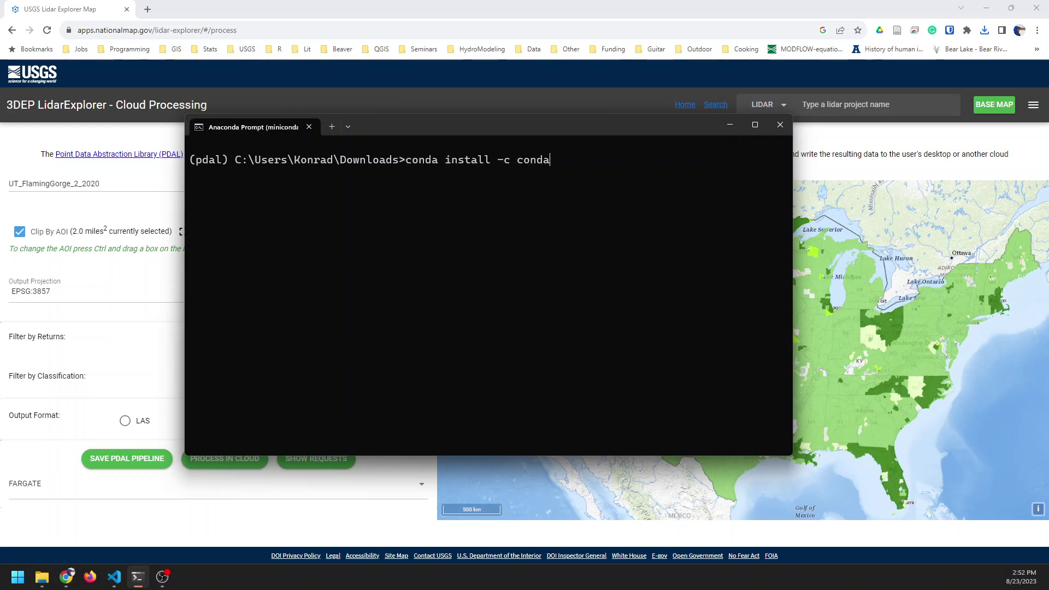
pyautogui.write('-forge pda')
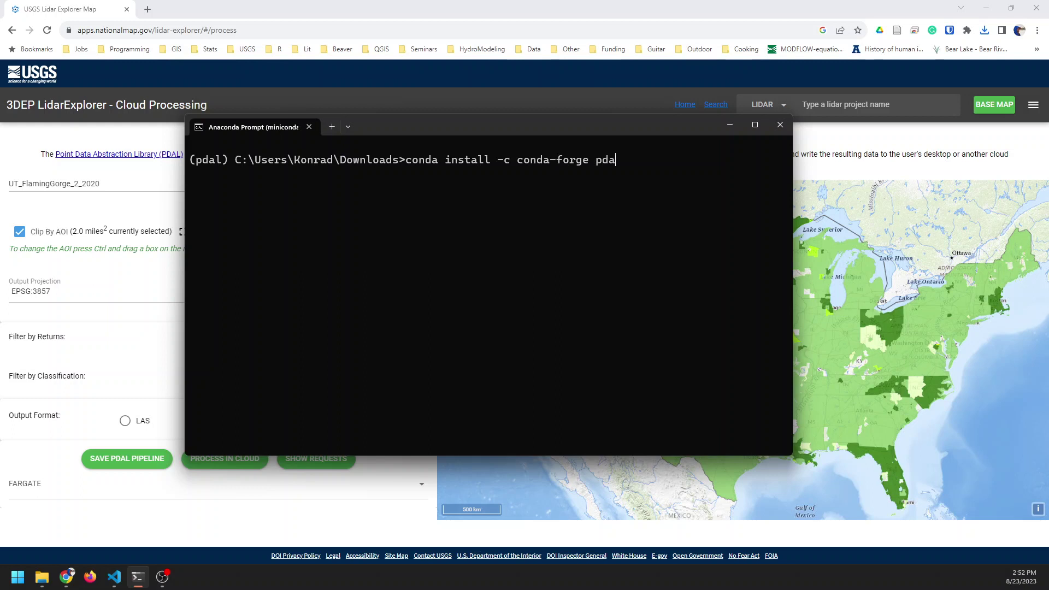
pyautogui.write('l-python')
pyautogui.press('Return')
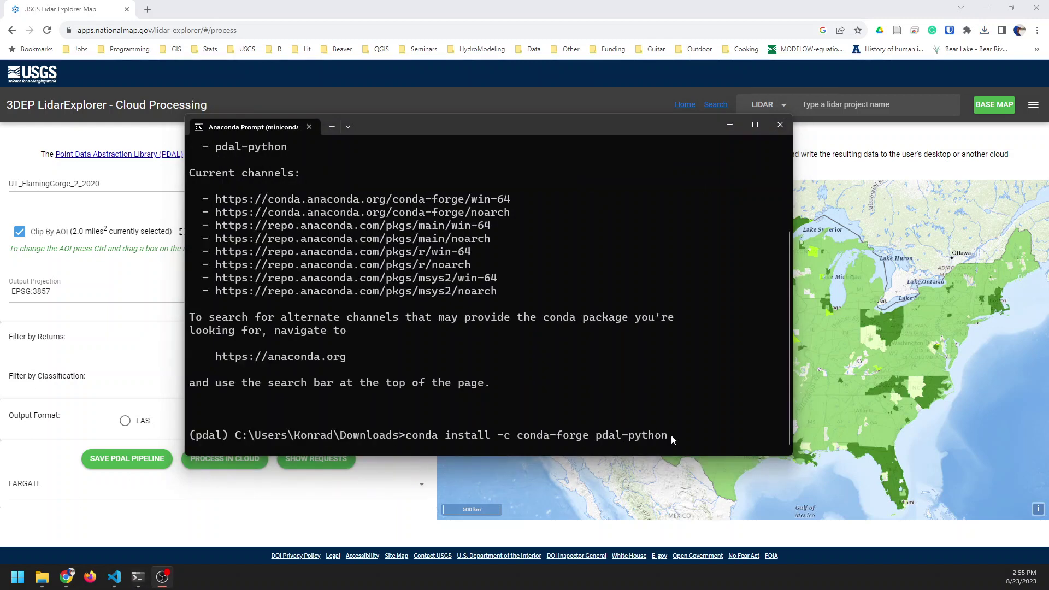
# Step: Change the package name to python-pdal, then clear the install command from the prompt
pyautogui.click(670, 435)
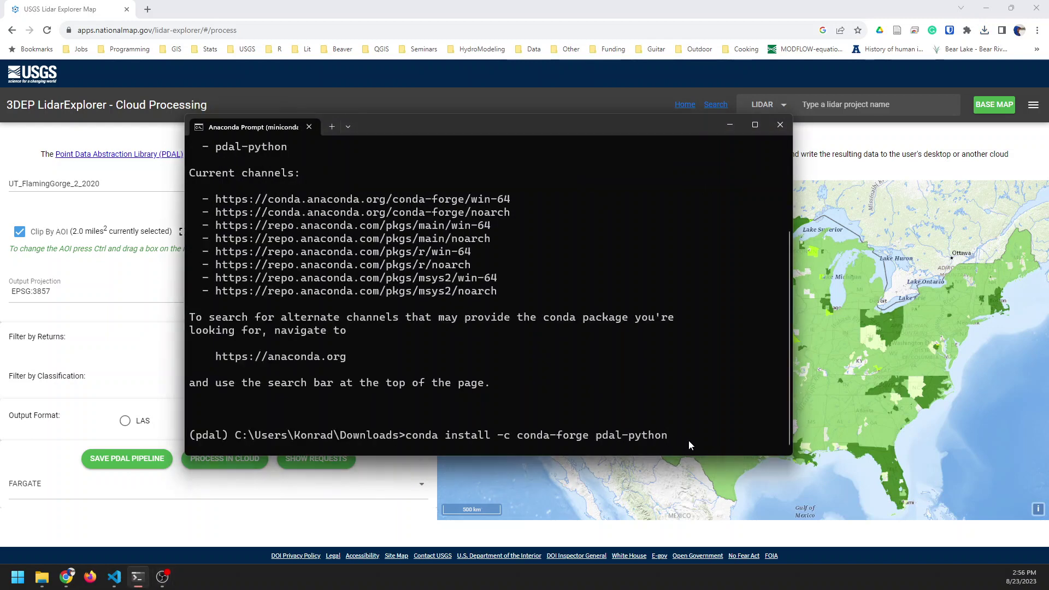
pyautogui.press('BackSpace')
pyautogui.press('BackSpace')
pyautogui.press('BackSpace')
pyautogui.press('BackSpace')
pyautogui.press('BackSpace')
pyautogui.press('BackSpace')
pyautogui.press('BackSpace')
pyautogui.press('BackSpace')
pyautogui.press('BackSpace')
pyautogui.press('BackSpace')
pyautogui.write('python-pdal')
pyautogui.press('BackSpace')
pyautogui.press('BackSpace')
pyautogui.press('BackSpace')
pyautogui.press('BackSpace')
pyautogui.press('BackSpace')
pyautogui.press('BackSpace')
pyautogui.press('BackSpace')
pyautogui.press('BackSpace')
pyautogui.press('BackSpace')
pyautogui.press('BackSpace')
pyautogui.press('BackSpace')
pyautogui.press('BackSpace')
pyautogui.press('BackSpace')
pyautogui.press('BackSpace')
pyautogui.press('BackSpace')
pyautogui.press('BackSpace')
pyautogui.press('BackSpace')
pyautogui.press('BackSpace')
pyautogui.press('BackSpace')
pyautogui.press('BackSpace')
pyautogui.press('BackSpace')
pyautogui.press('BackSpace')
pyautogui.press('BackSpace')
pyautogui.press('BackSpace')
pyautogui.press('BackSpace')
pyautogui.press('BackSpace')
pyautogui.press('BackSpace')
pyautogui.press('BackSpace')
pyautogui.press('BackSpace')
pyautogui.press('BackSpace')
pyautogui.press('BackSpace')
pyautogui.press('BackSpace')
pyautogui.press('BackSpace')
pyautogui.press('BackSpace')
pyautogui.press('BackSpace')
pyautogui.press('BackSpace')
pyautogui.press('BackSpace')
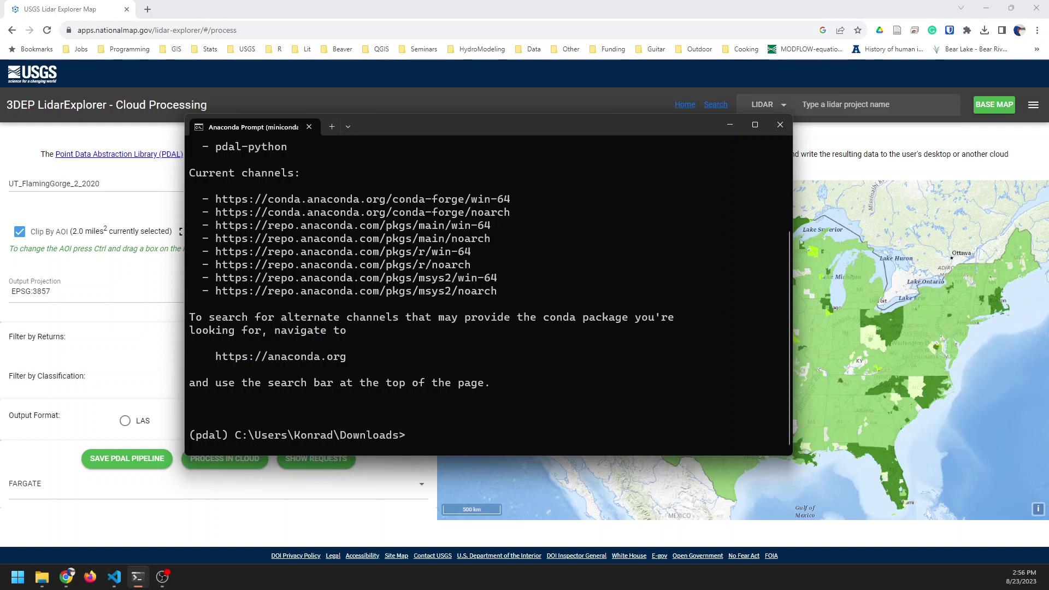
# Step: Change into C:\temp and list its files, confirming process.json is there
pyautogui.write('cd ../temp')
pyautogui.press('Return')
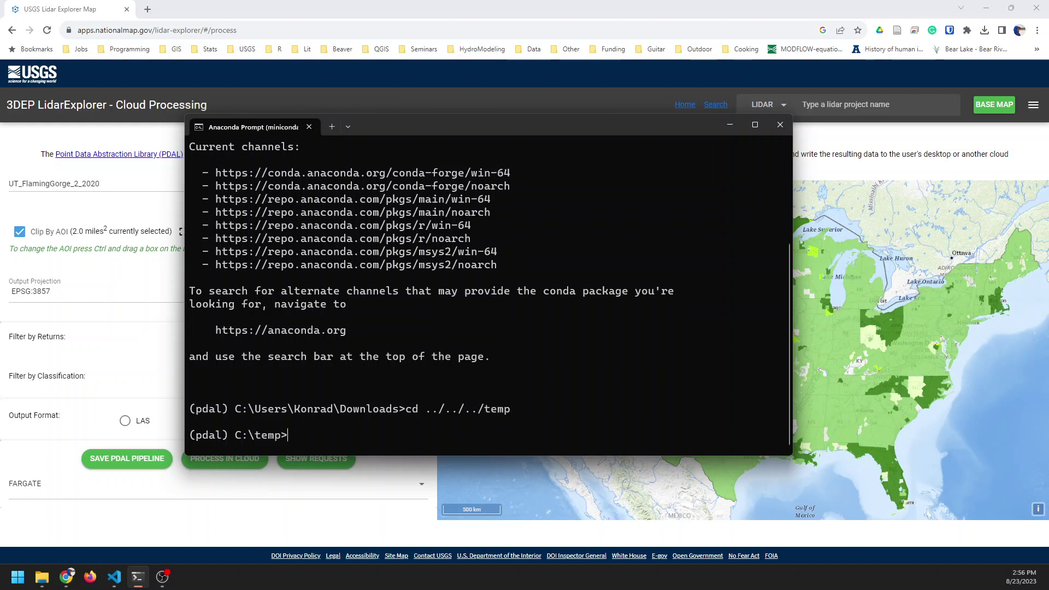
pyautogui.write('l')
pyautogui.press('BackSpace')
pyautogui.write('dir')
pyautogui.press('Return')
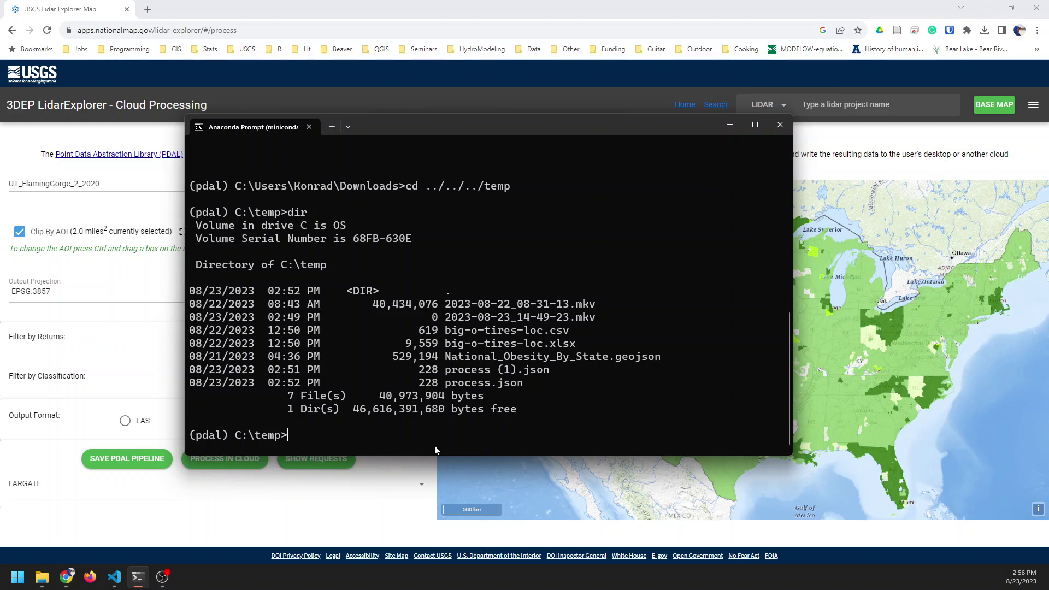
# Step: Enter the command 'pdal pipeline process.json' at the prompt
pyautogui.write('pdal')
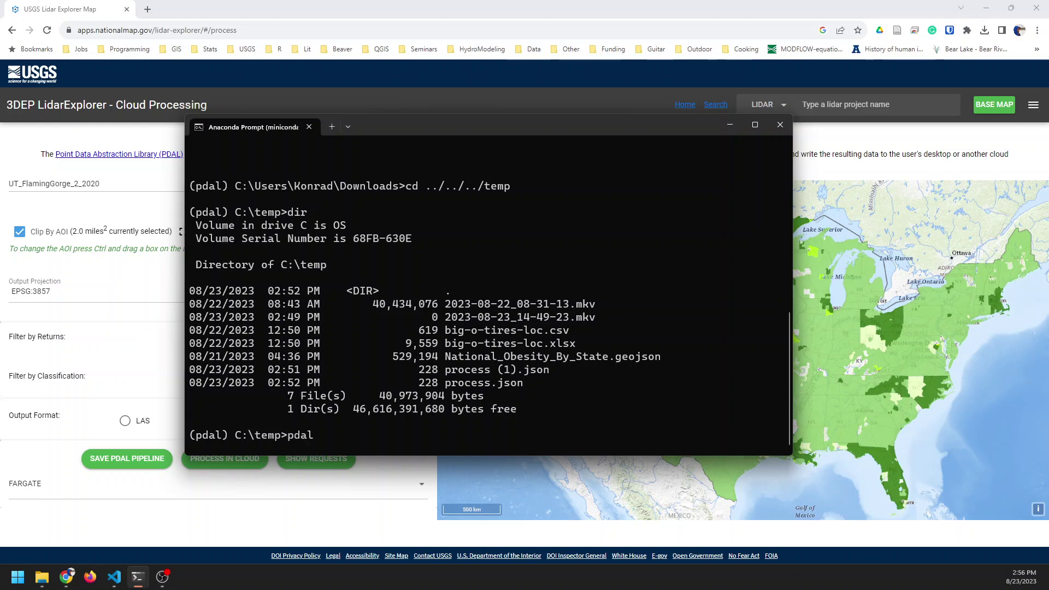
pyautogui.keyDown('ctrl'); pyautogui.scroll(2, 381, 418); pyautogui.keyUp('ctrl')
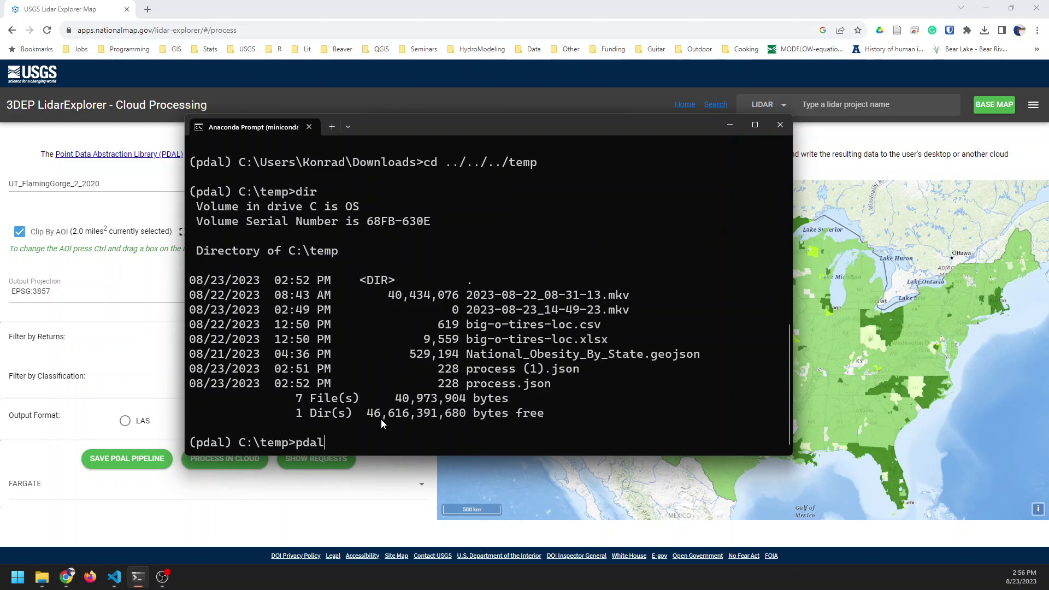
pyautogui.write('pipeline process.json')
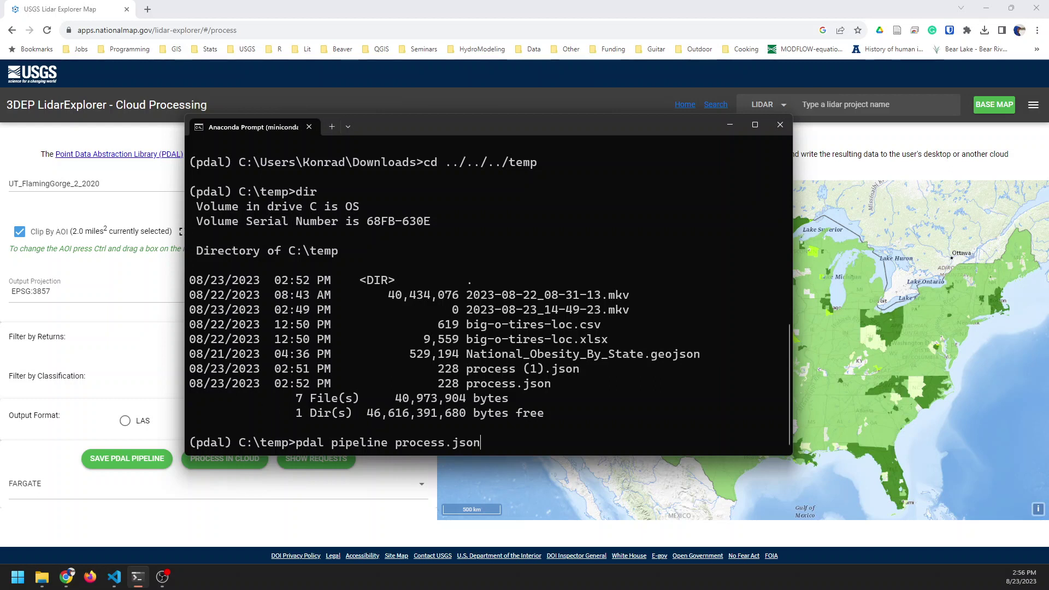
# Step: Permanently delete process (1).json from C:\temp and edit process.json in Notepad++
pyautogui.press('super+e')
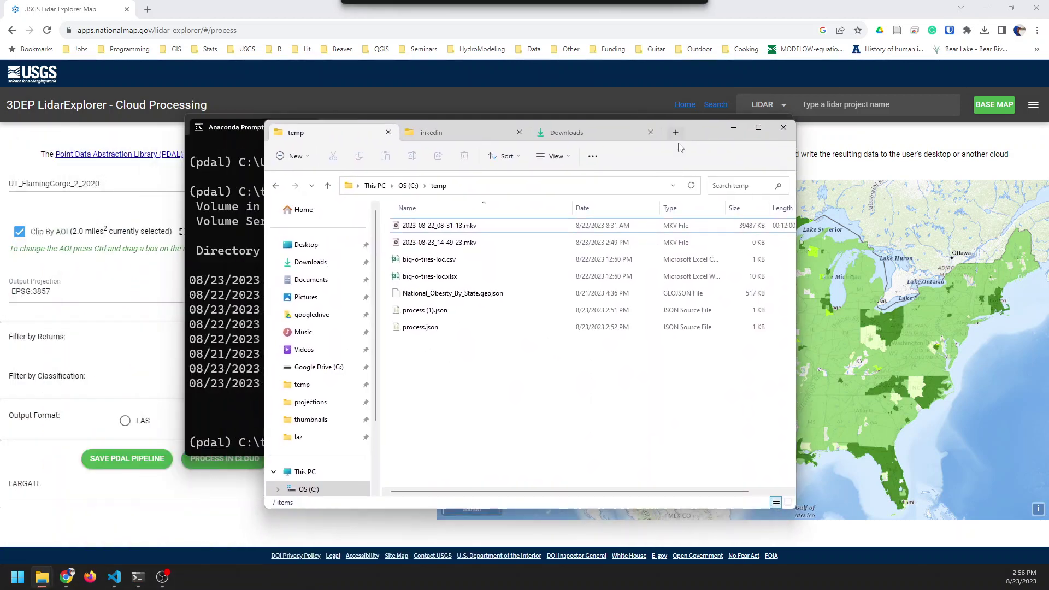
pyautogui.click(432, 316)
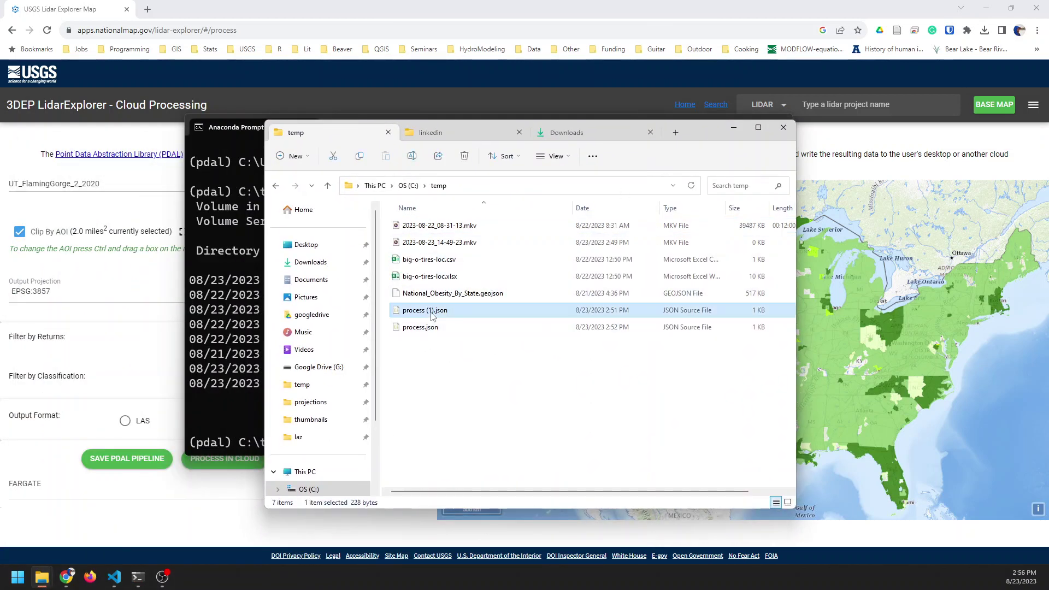
pyautogui.hotkey('shift', 'Delete')
pyautogui.press('Return')
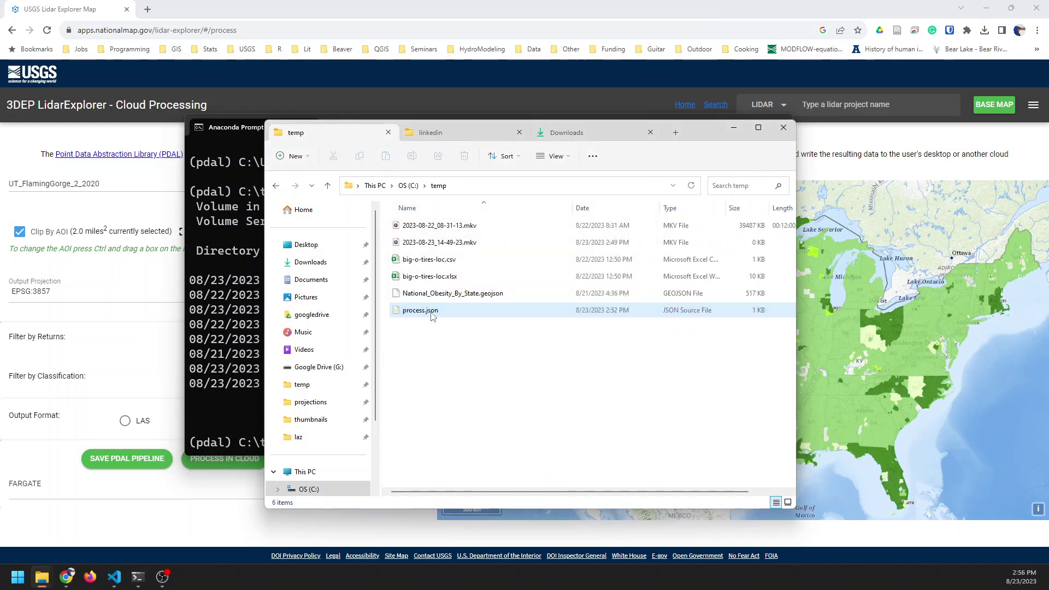
pyautogui.rightClick(432, 315)
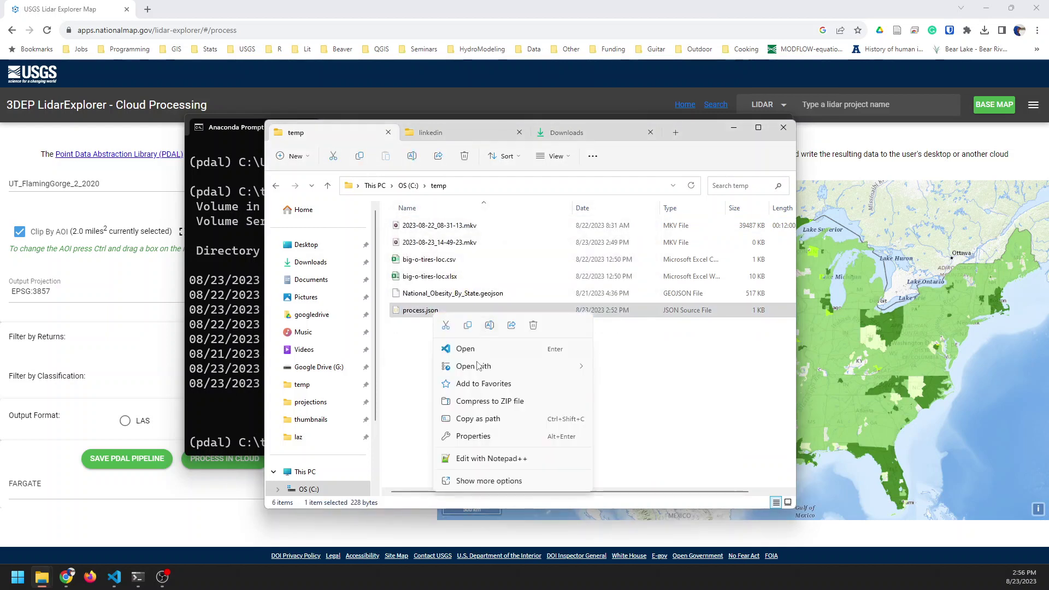
pyautogui.click(481, 459)
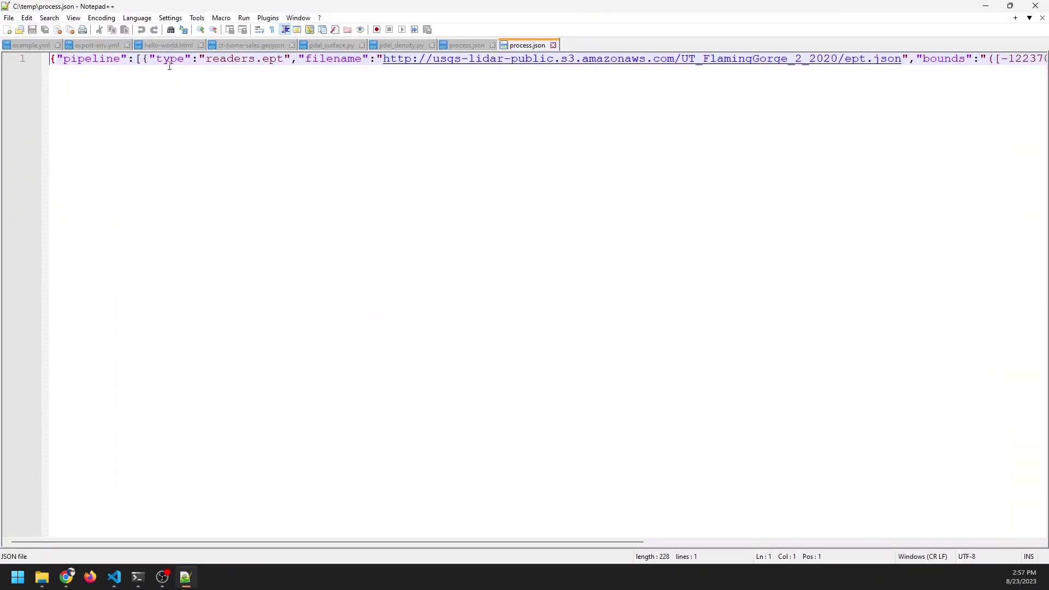
pyautogui.scroll(2, 170, 65)
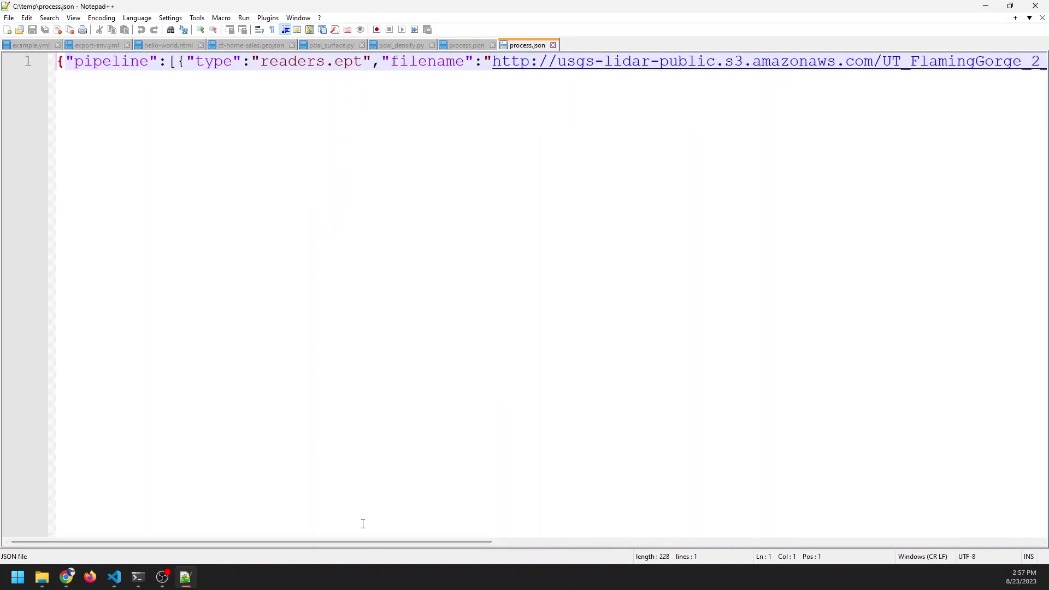
pyautogui.moveTo(368, 542); pyautogui.dragTo(473, 542)
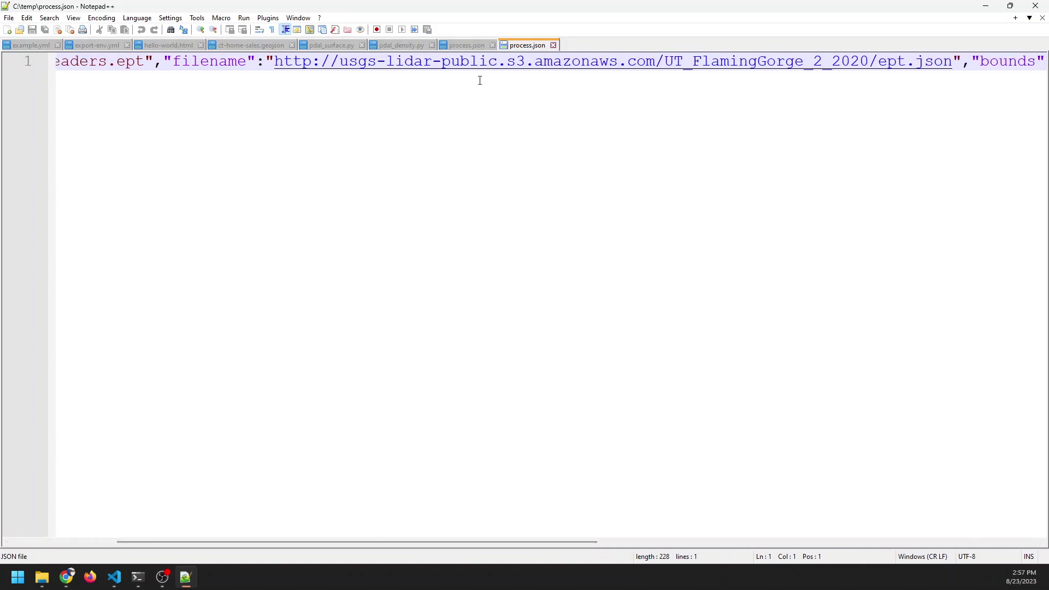
pyautogui.moveTo(430, 543); pyautogui.dragTo(874, 527)
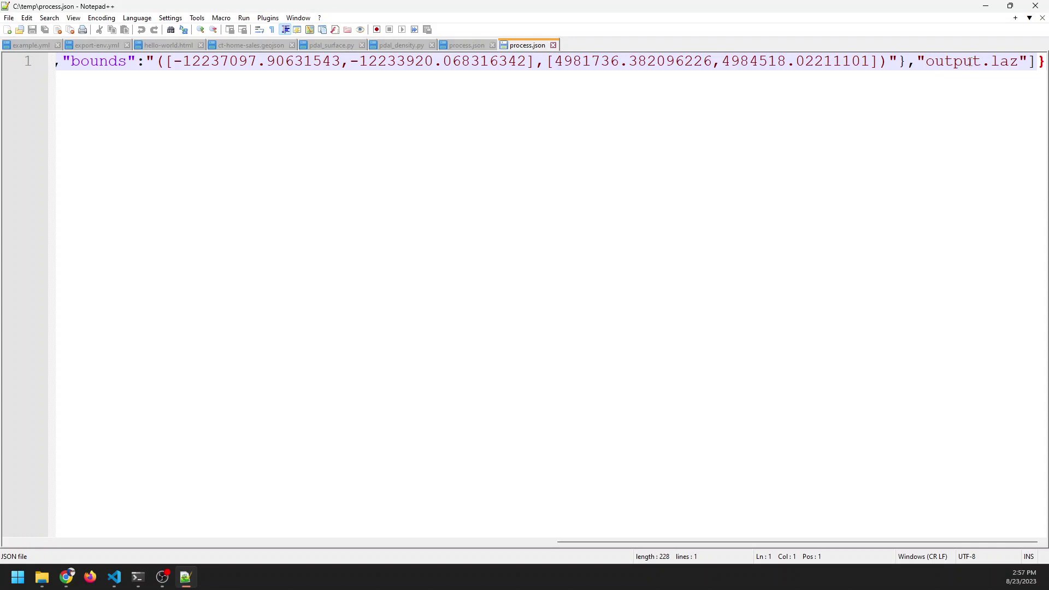
# Step: Close Notepad++ and run 'pdal pipeline process.json' in Anaconda Prompt until it finishes
pyautogui.click(1036, 6)
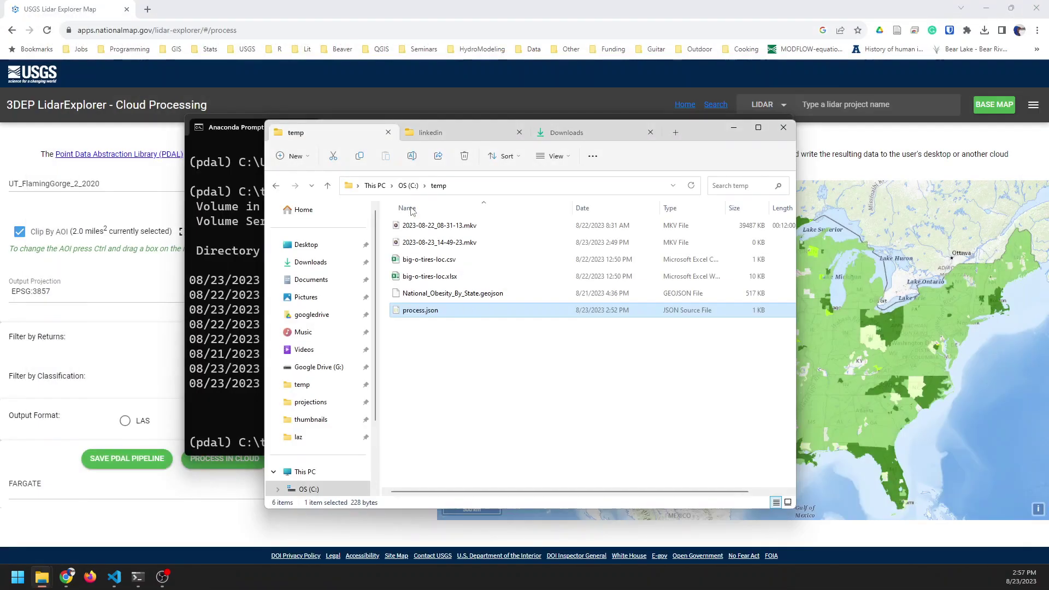
pyautogui.click(217, 130)
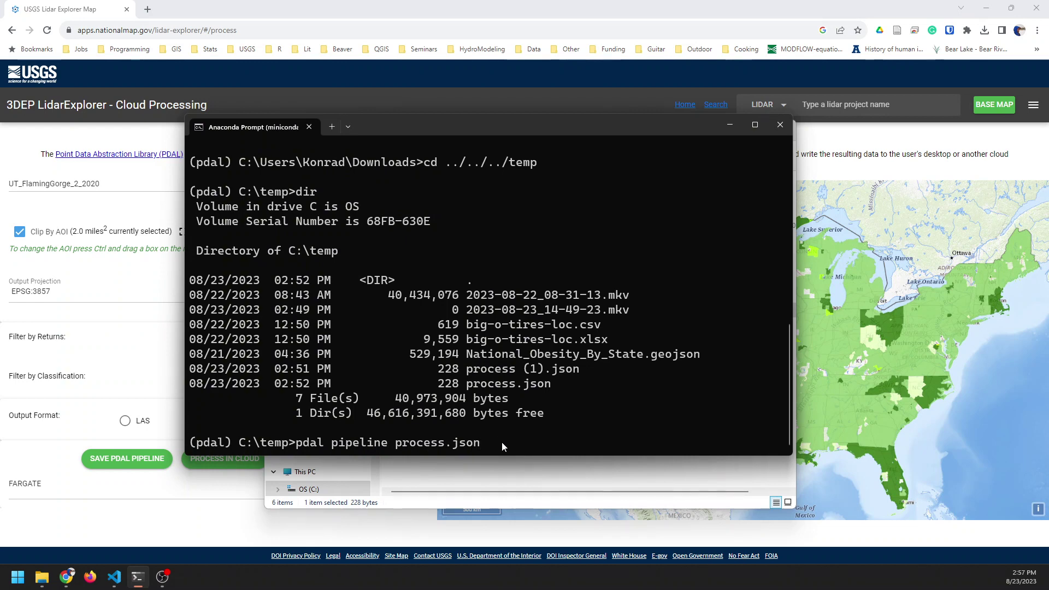
pyautogui.press('Return')
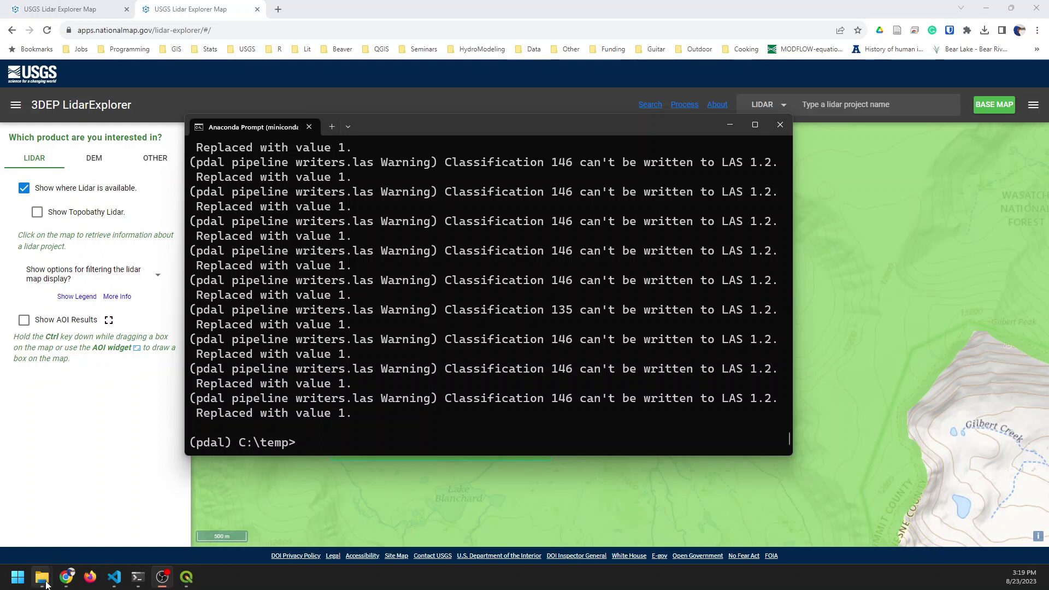
# Step: Check in the C:\temp folder that output.laz was written at 555 MB
pyautogui.moveTo(45, 572)
pyautogui.click(46, 522)
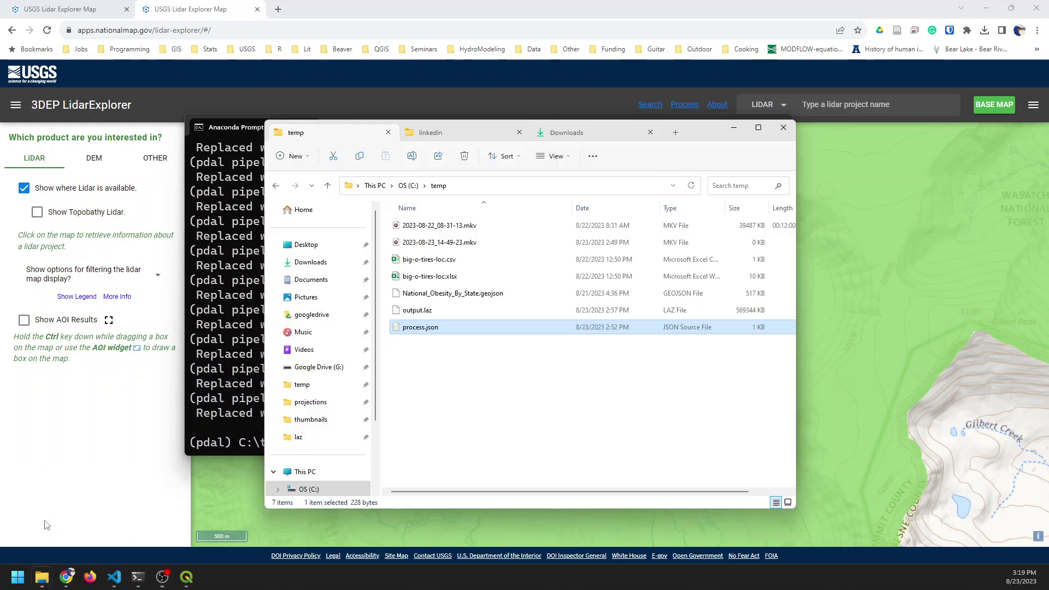
pyautogui.click(419, 313)
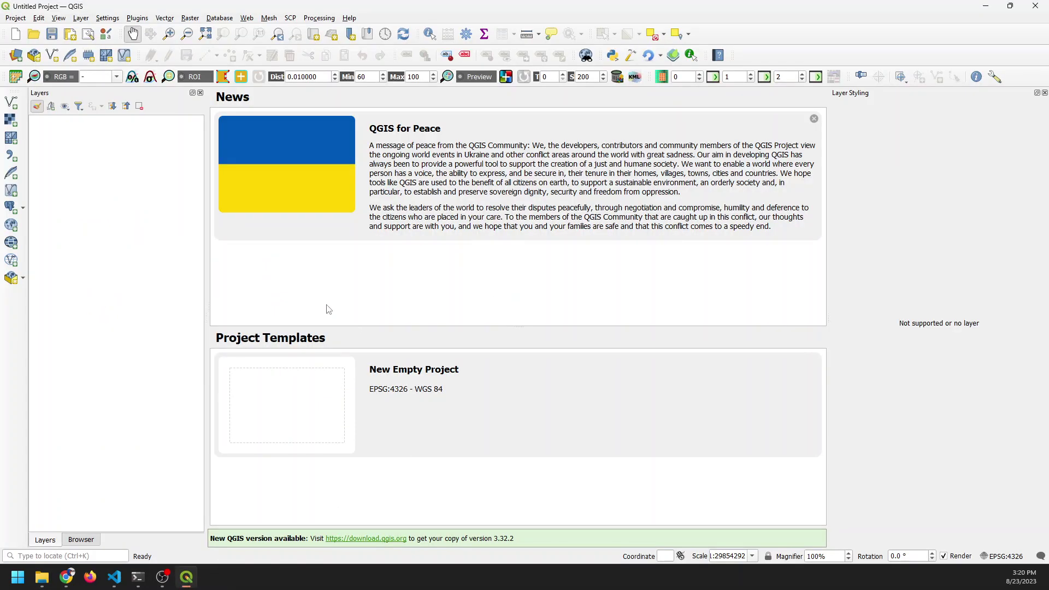
# Step: Add output.laz from C:\temp to the map canvas as a point cloud layer via the Browser
pyautogui.click(94, 541)
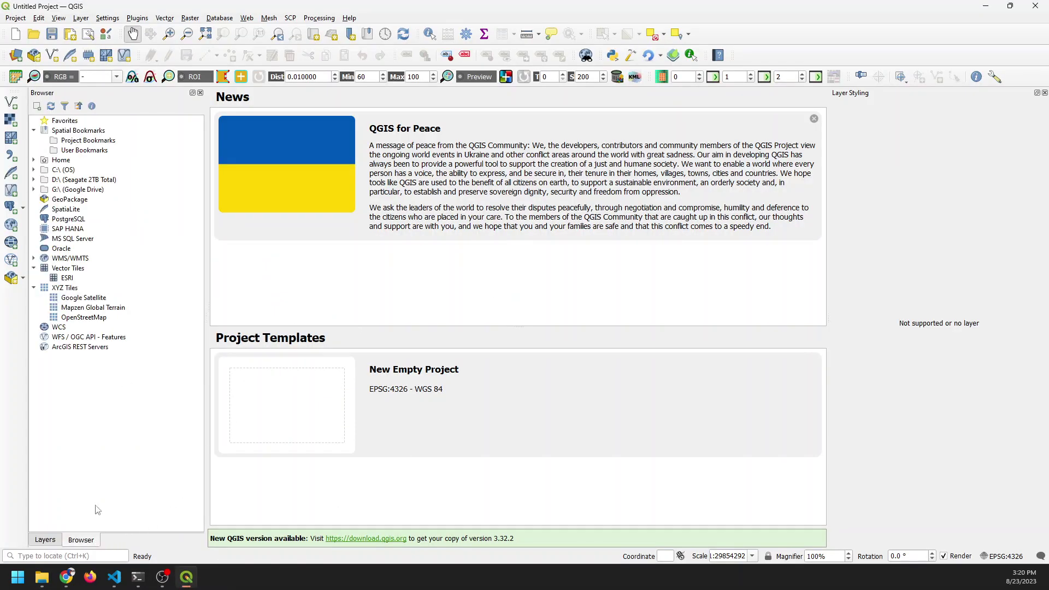
pyautogui.click(34, 170)
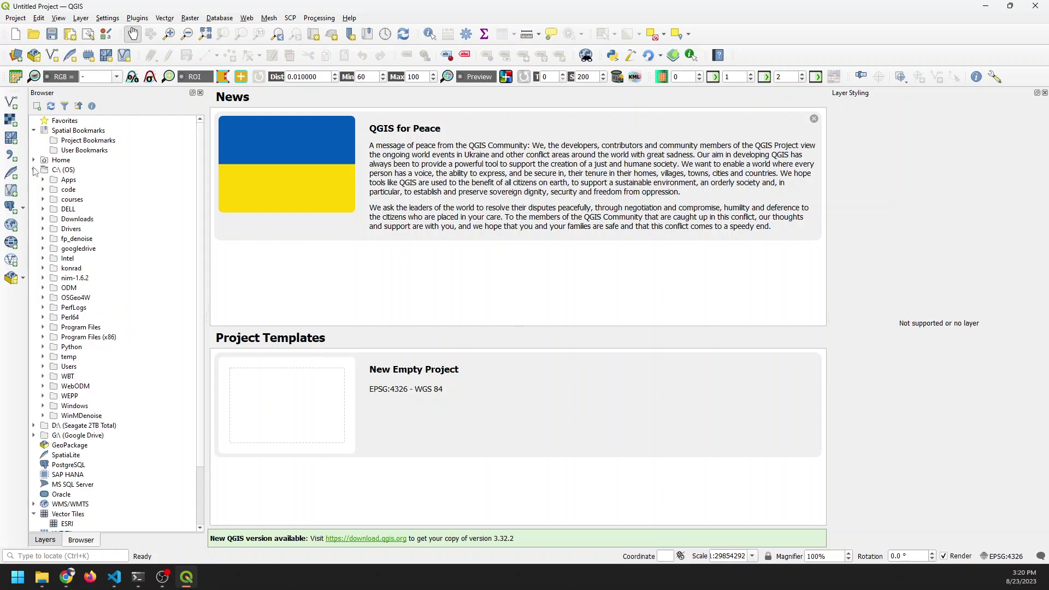
pyautogui.click(43, 357)
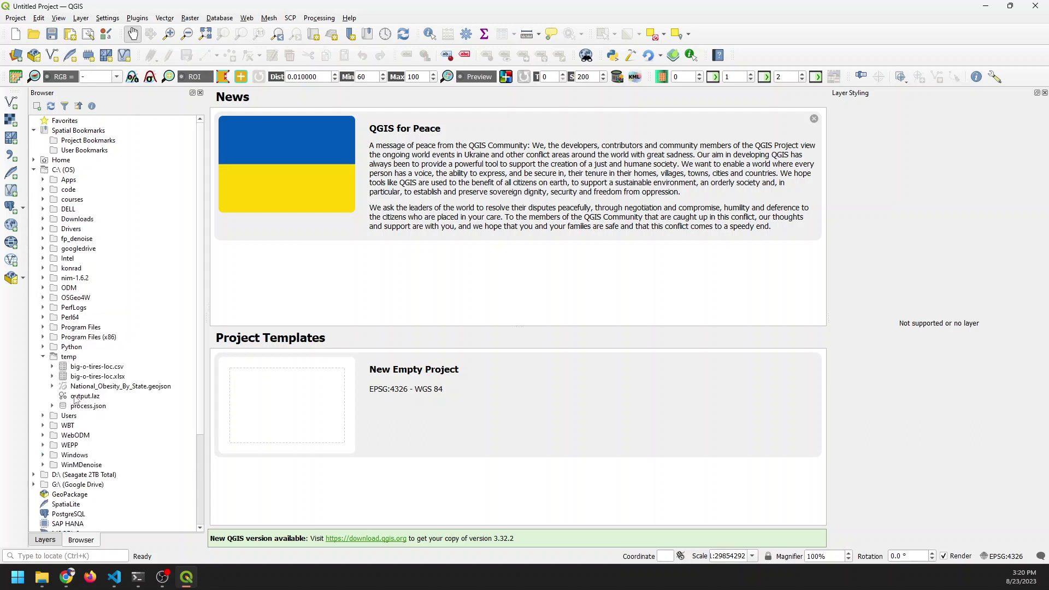
pyautogui.moveTo(75, 398); pyautogui.dragTo(570, 400)
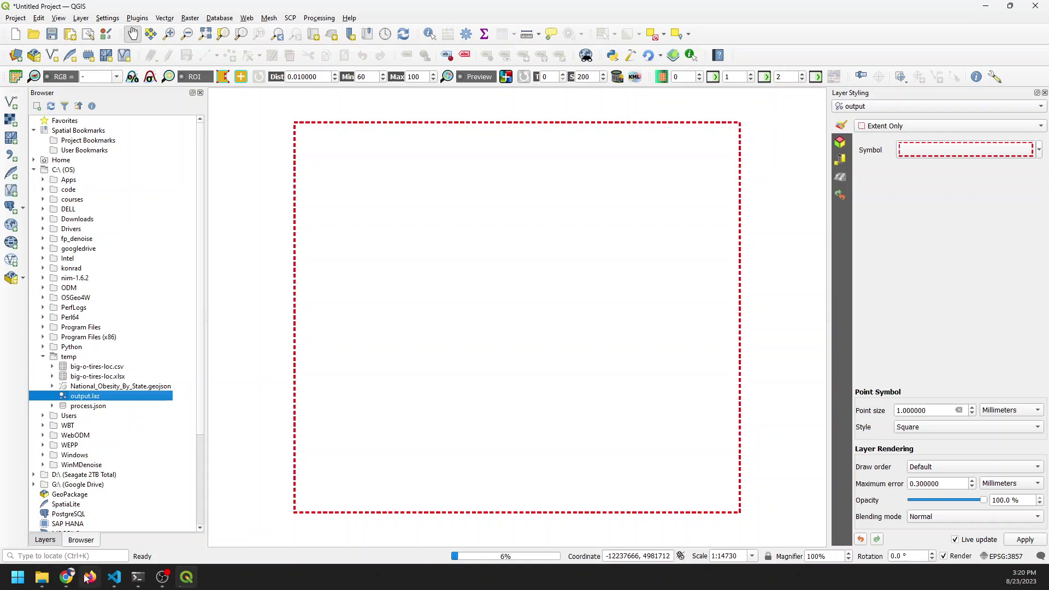
# Step: Back on the LidarExplorer Cloud Processing page, select the 3857 output projection code
pyautogui.moveTo(68, 584)
pyautogui.click(177, 517)
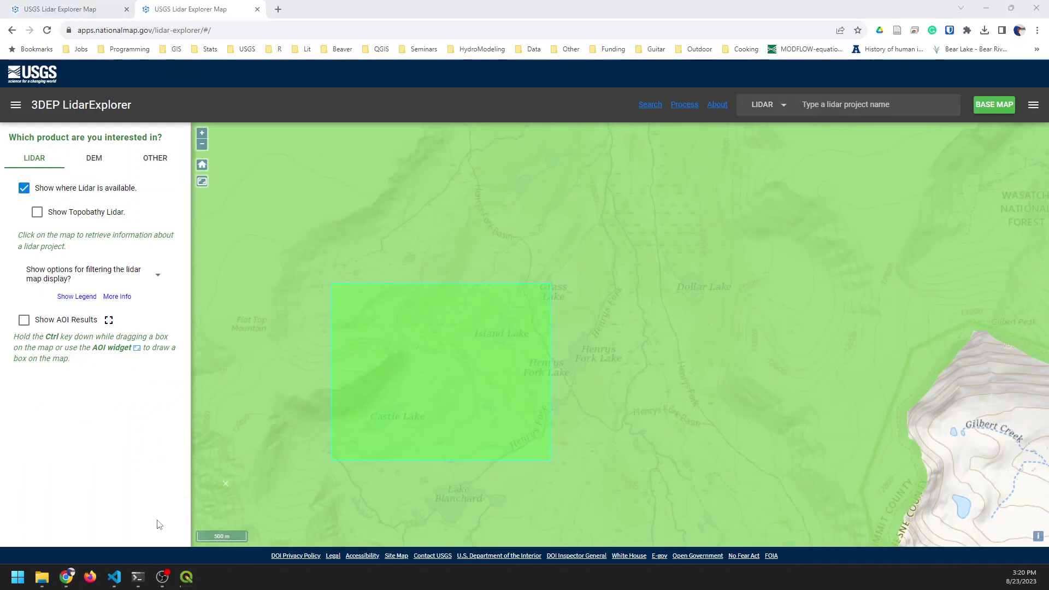
pyautogui.click(60, 8)
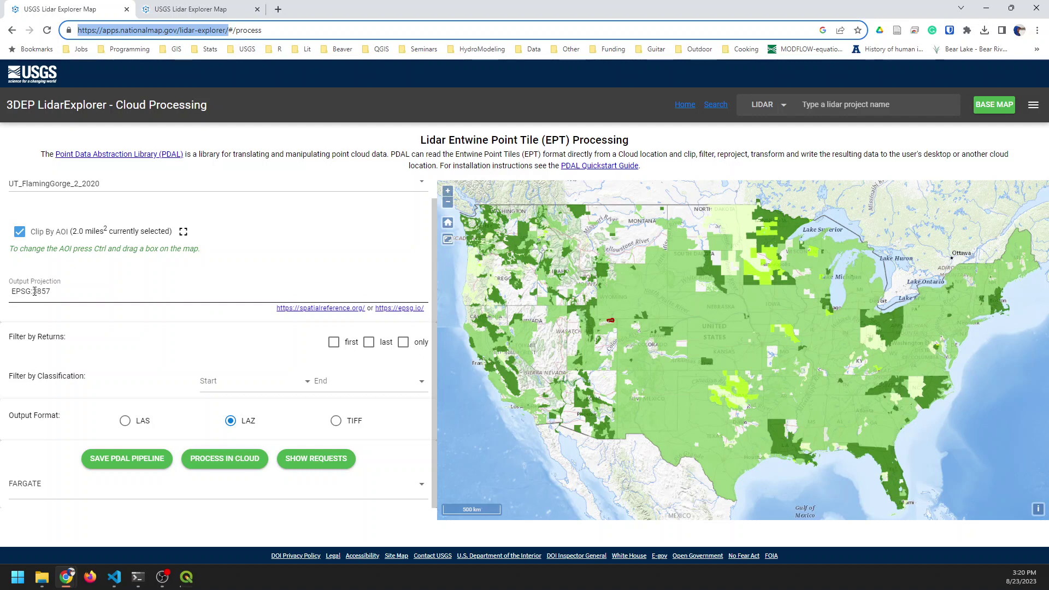
pyautogui.moveTo(34, 291); pyautogui.dragTo(42, 292)
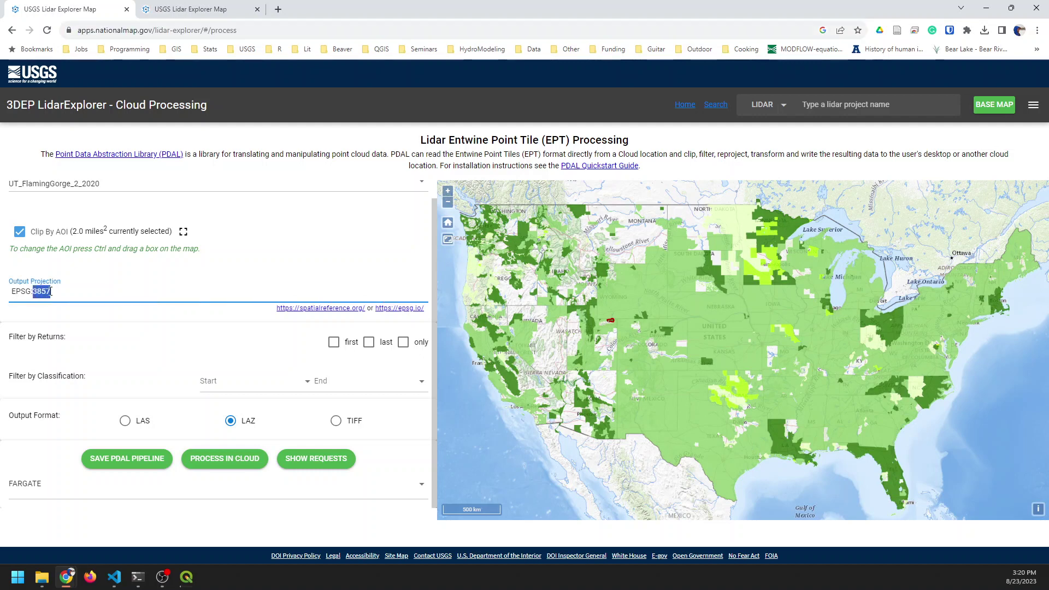
pyautogui.click(50, 291)
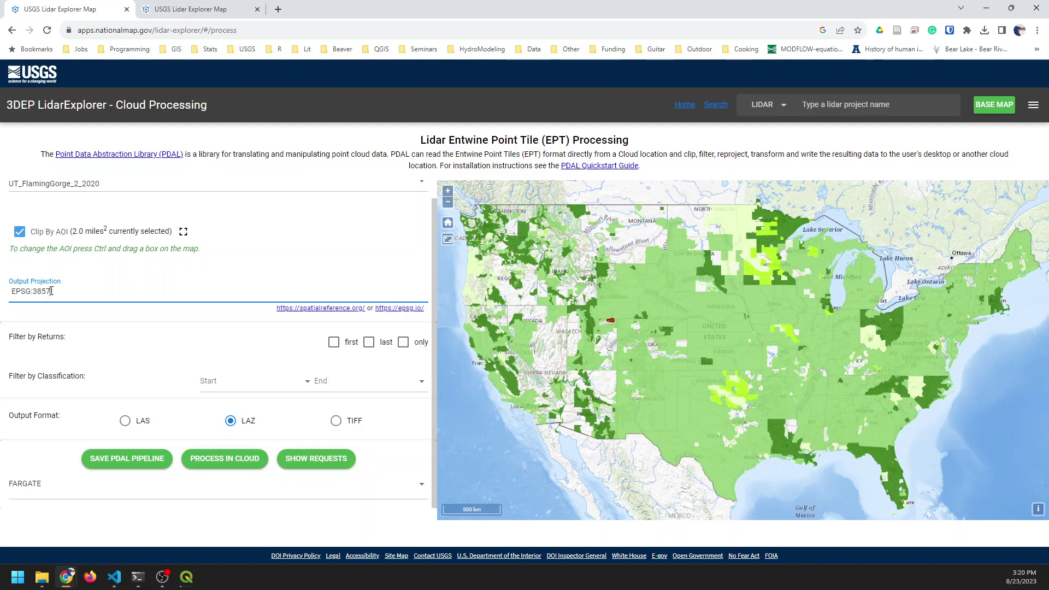
pyautogui.moveTo(47, 292); pyautogui.dragTo(36, 295)
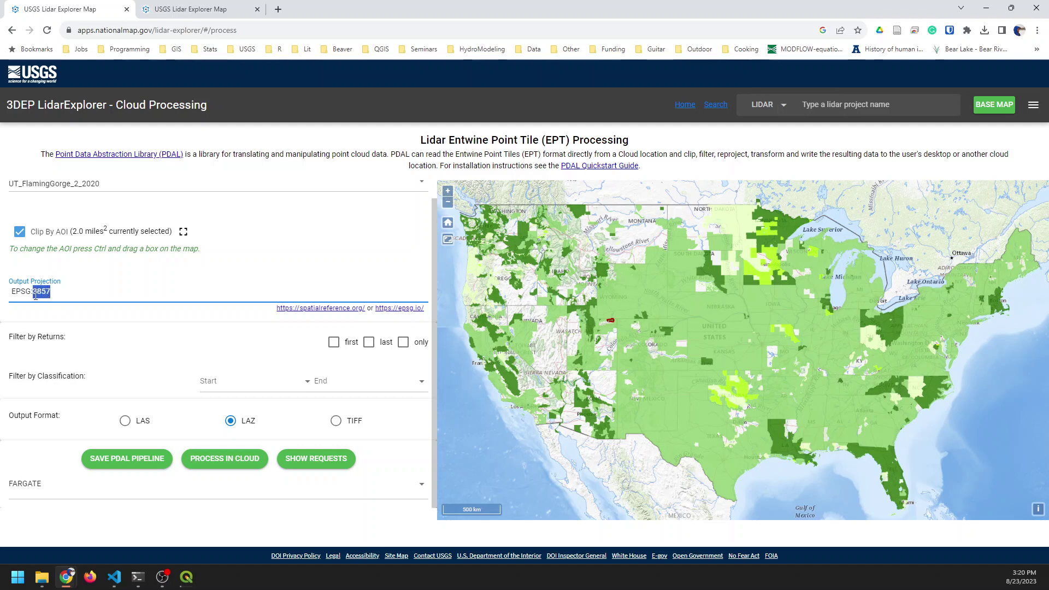
pyautogui.click(53, 293)
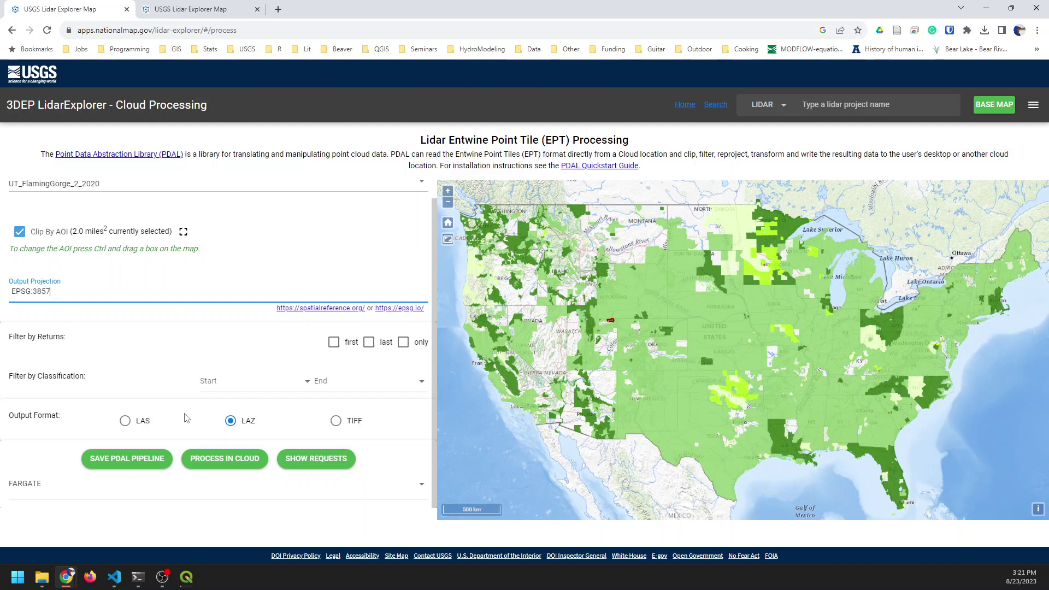
# Step: Return to QGIS and show the Layers list with output.laz's classification classes
pyautogui.click(186, 578)
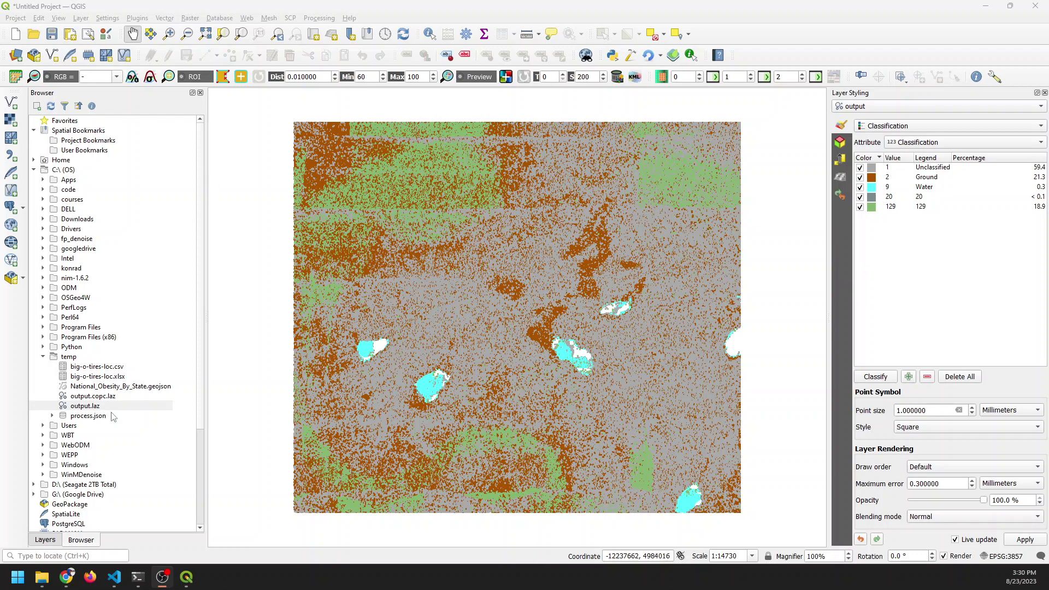
pyautogui.click(45, 539)
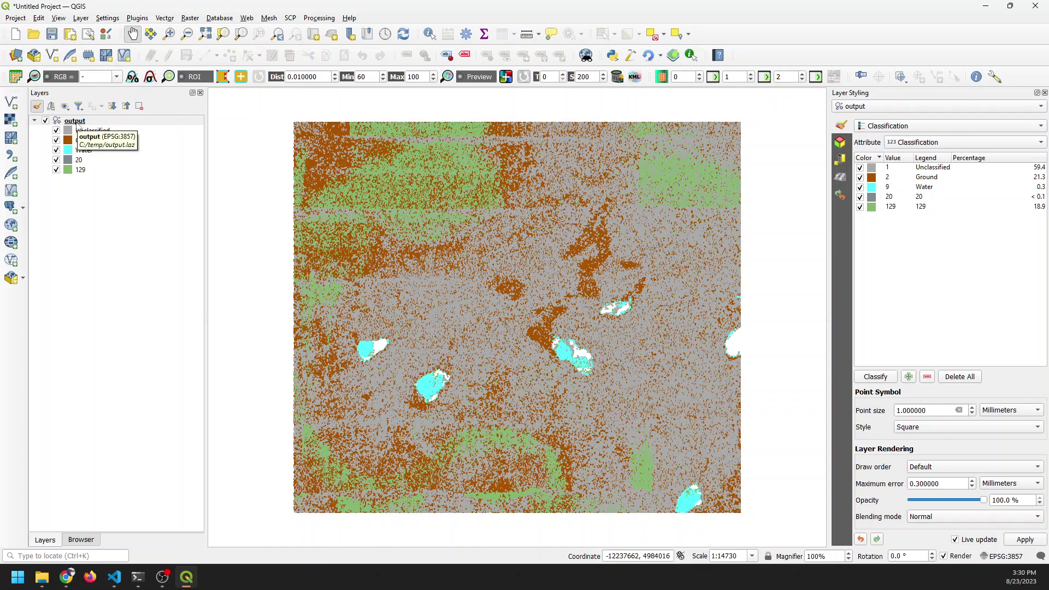
# Step: Open the output layer's properties and view its Statistics (Z -848.38 to 5046.79)
pyautogui.doubleClick(75, 121)
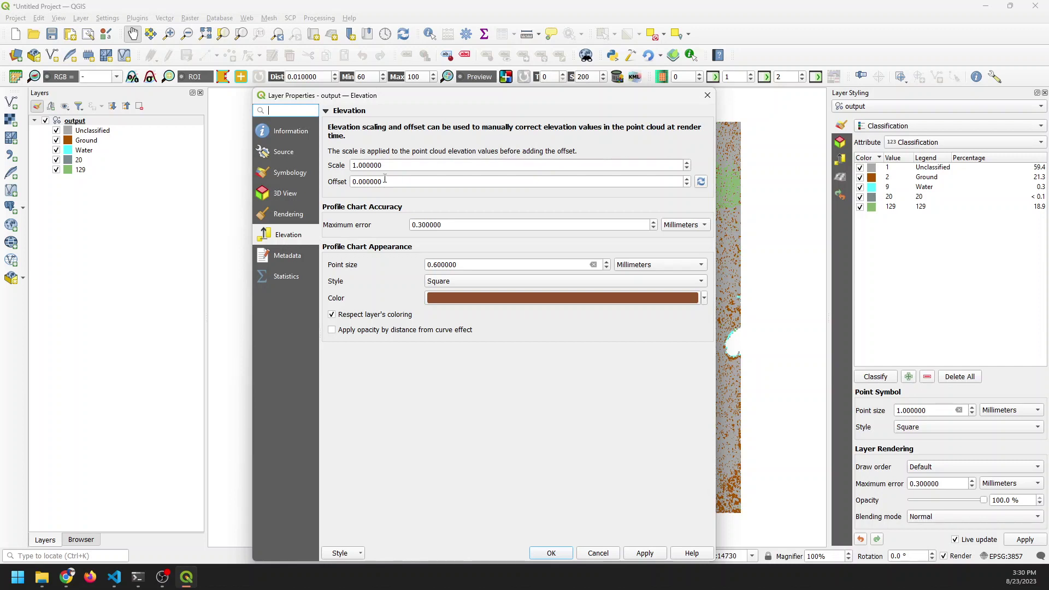
pyautogui.click(296, 277)
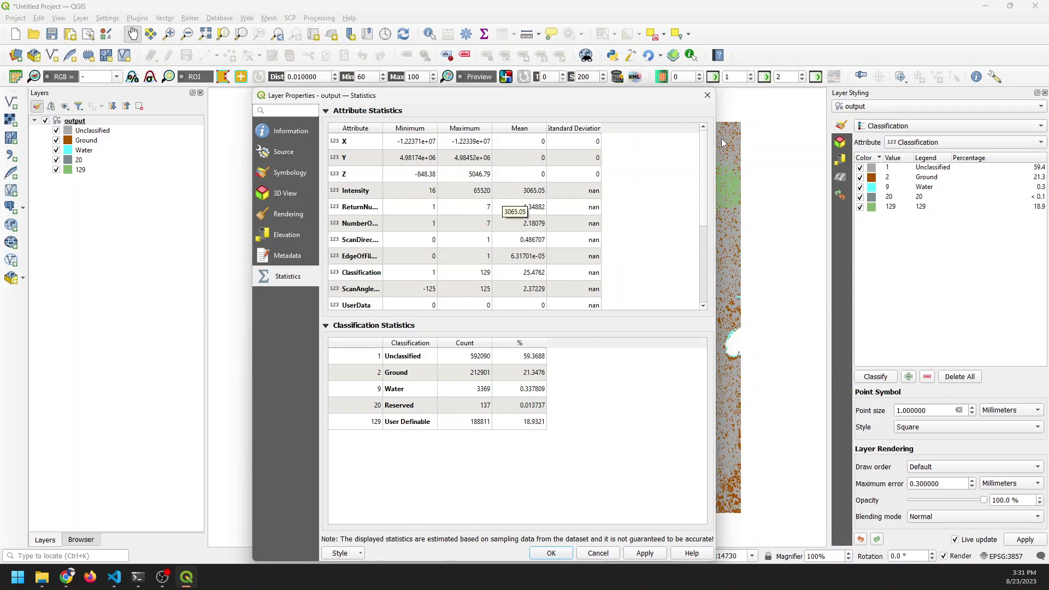
# Step: Close the layer properties and create a new 3D Map View, moved and enlarged
pyautogui.click(708, 96)
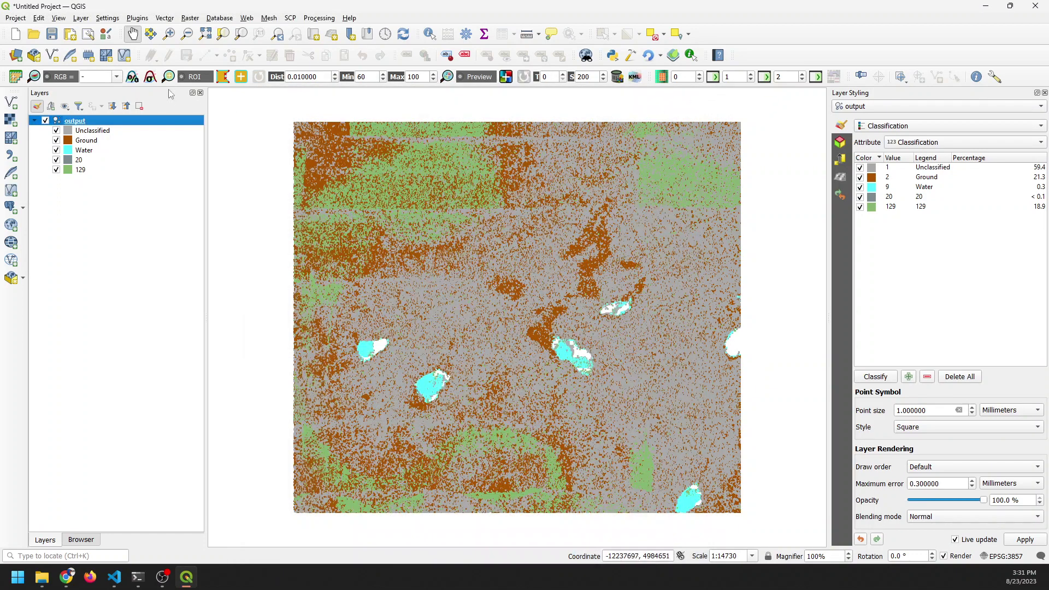
pyautogui.click(59, 18)
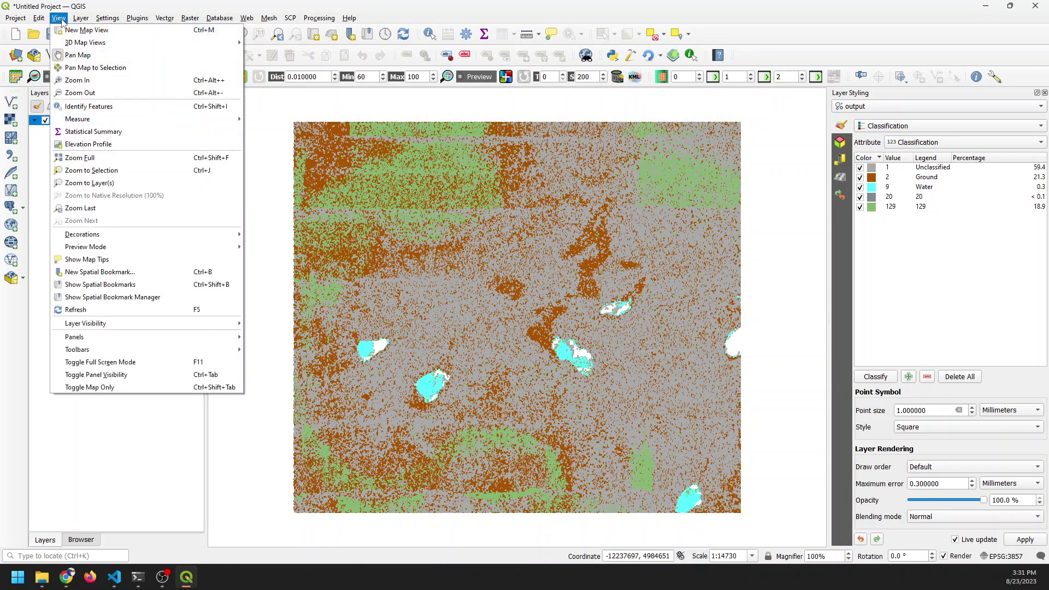
pyautogui.moveTo(122, 43)
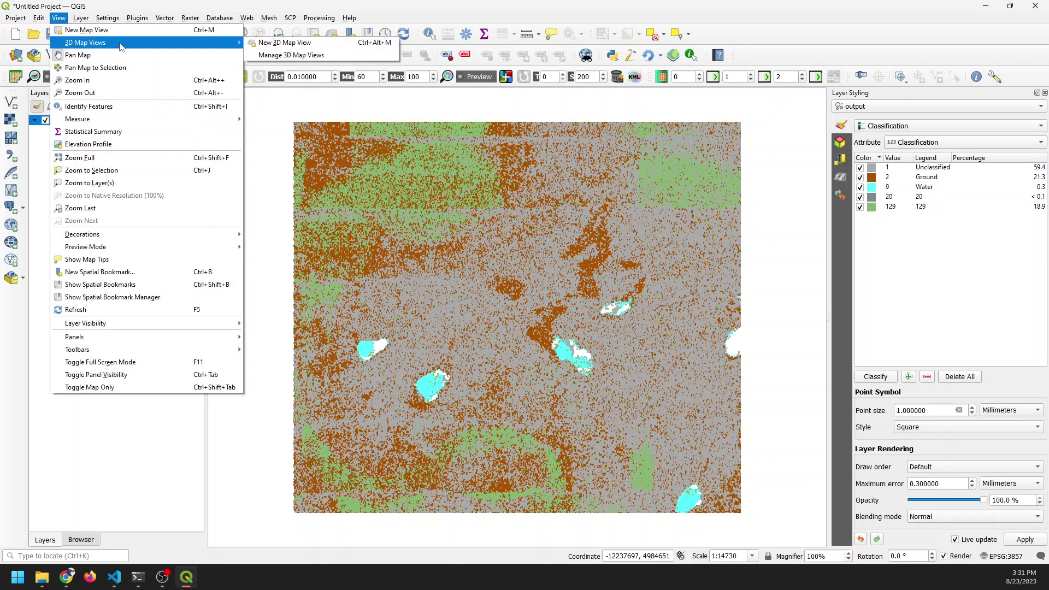
pyautogui.click(314, 46)
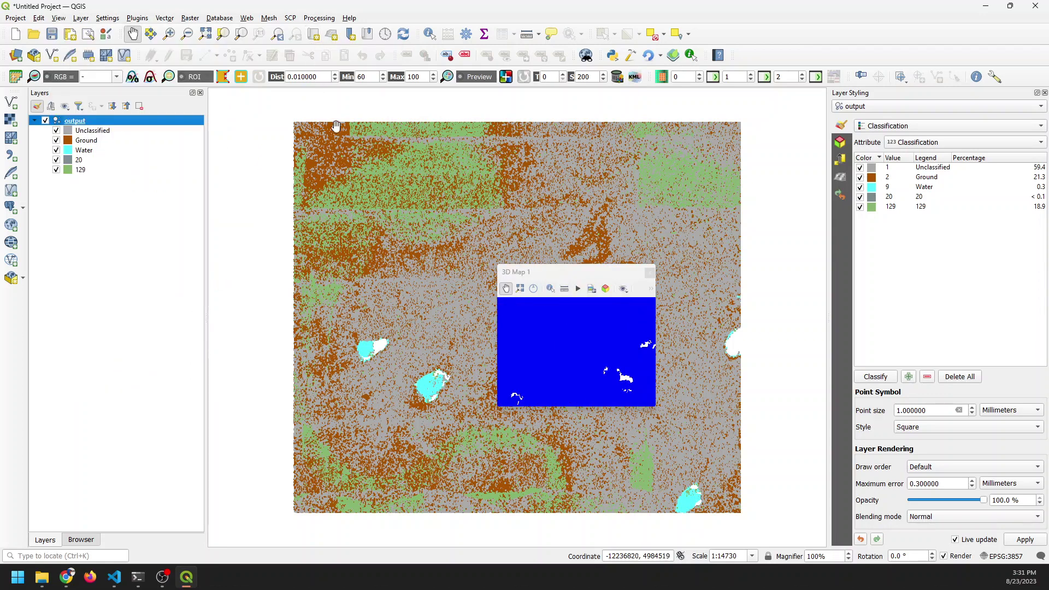
pyautogui.moveTo(566, 273); pyautogui.dragTo(365, 89)
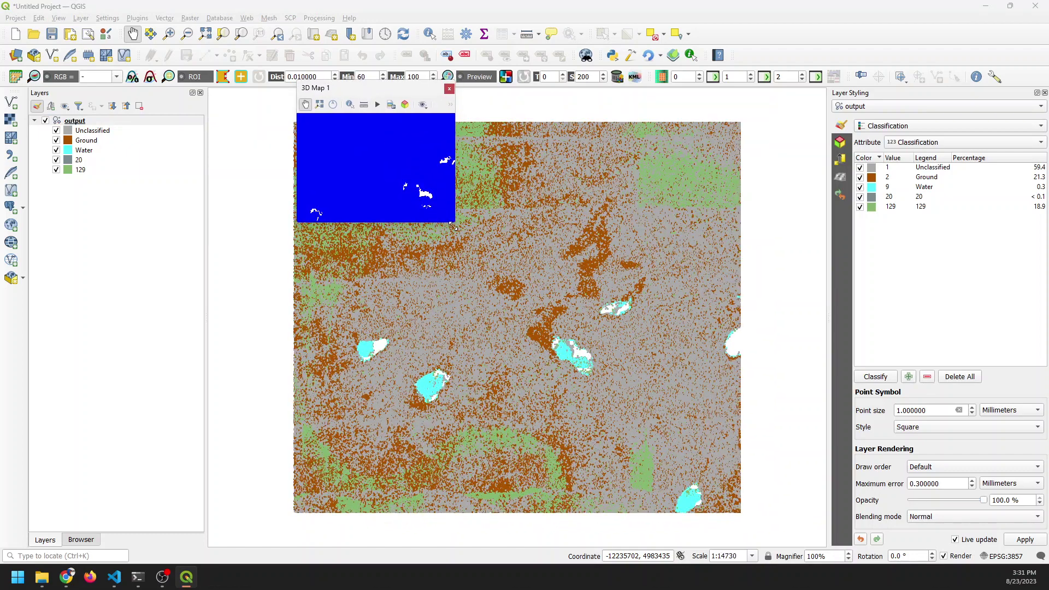
pyautogui.moveTo(454, 222); pyautogui.dragTo(758, 470)
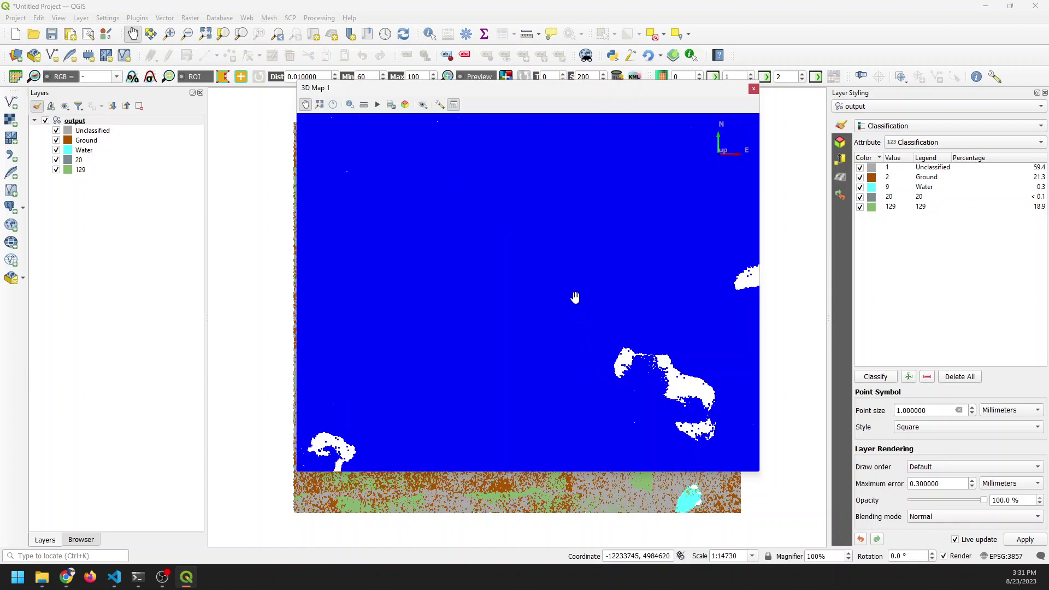
# Step: Pan around the 3D view for islands, then close, reopen and reposition the 3D map window
pyautogui.moveTo(571, 299); pyautogui.dragTo(569, 403)
pyautogui.moveTo(571, 330); pyautogui.dragTo(652, 228)
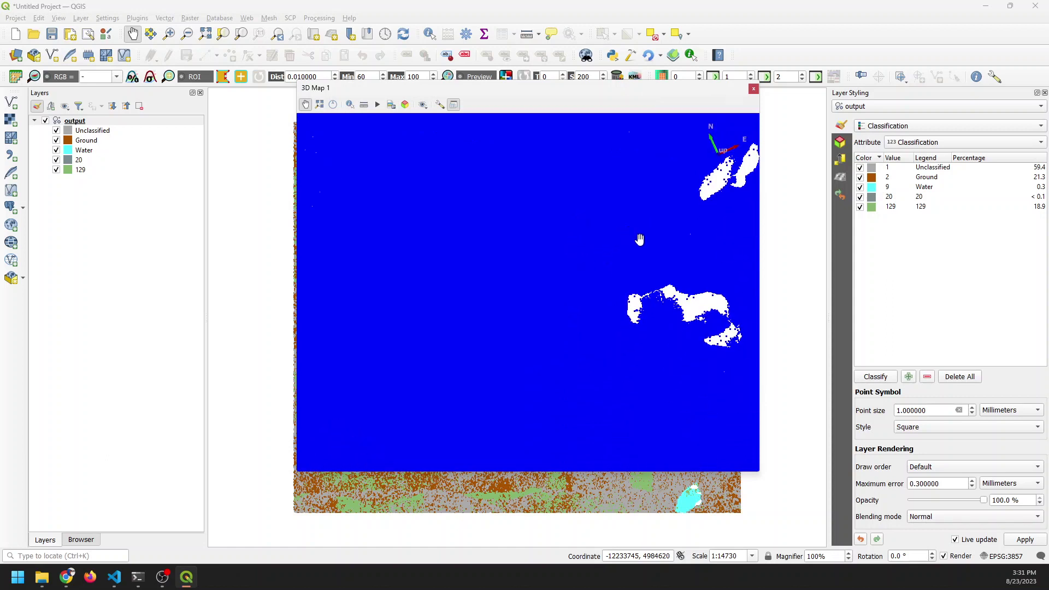
pyautogui.moveTo(557, 257)
pyautogui.mouseDown()
pyautogui.moveTo(539, 262)
pyautogui.moveTo(570, 247)
pyautogui.mouseUp()
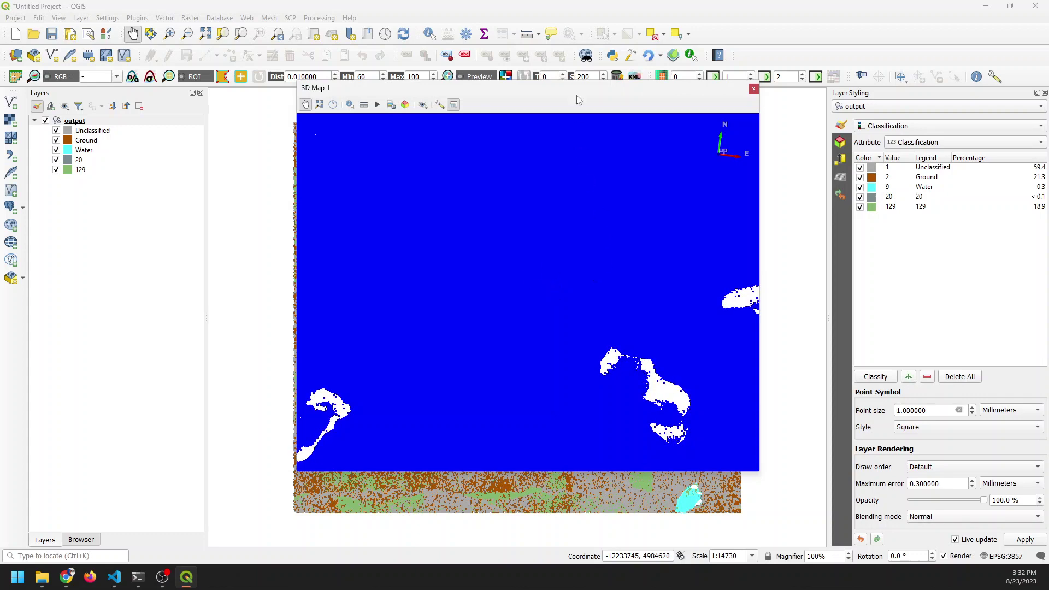
pyautogui.moveTo(579, 94); pyautogui.dragTo(0, 152)
pyautogui.click(65, 147)
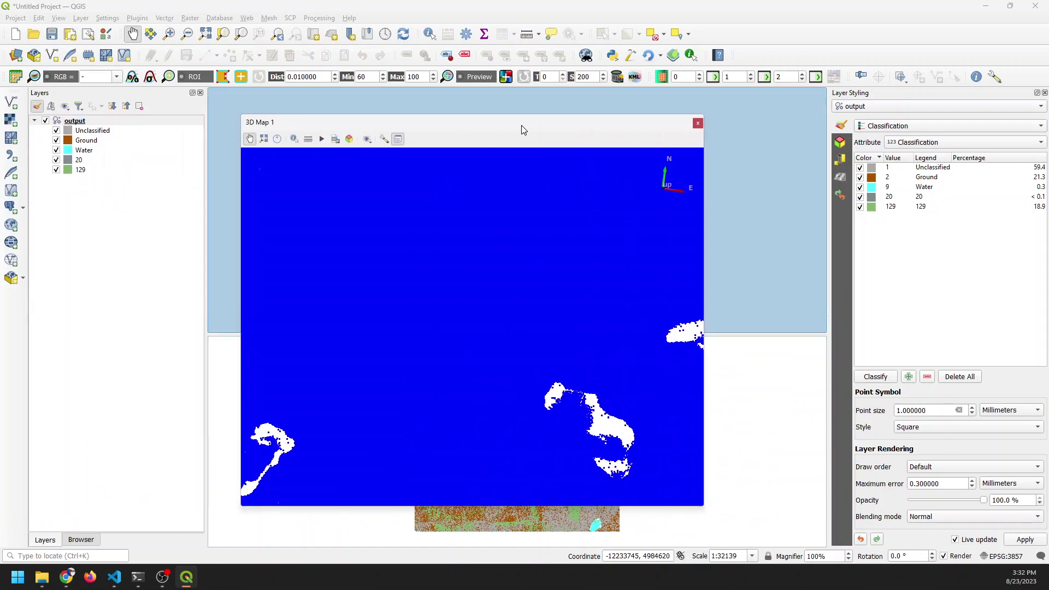
pyautogui.moveTo(523, 129); pyautogui.dragTo(549, 166)
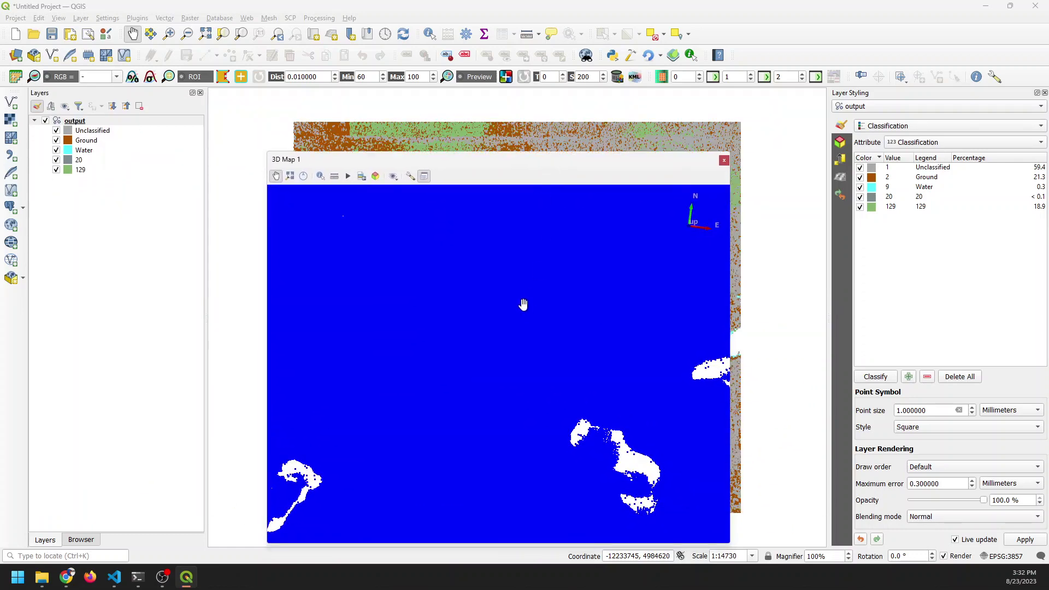
# Step: Change the point cloud renderer from Classification to Attribute by Ramp, showing Intensity 16–65520
pyautogui.click(924, 127)
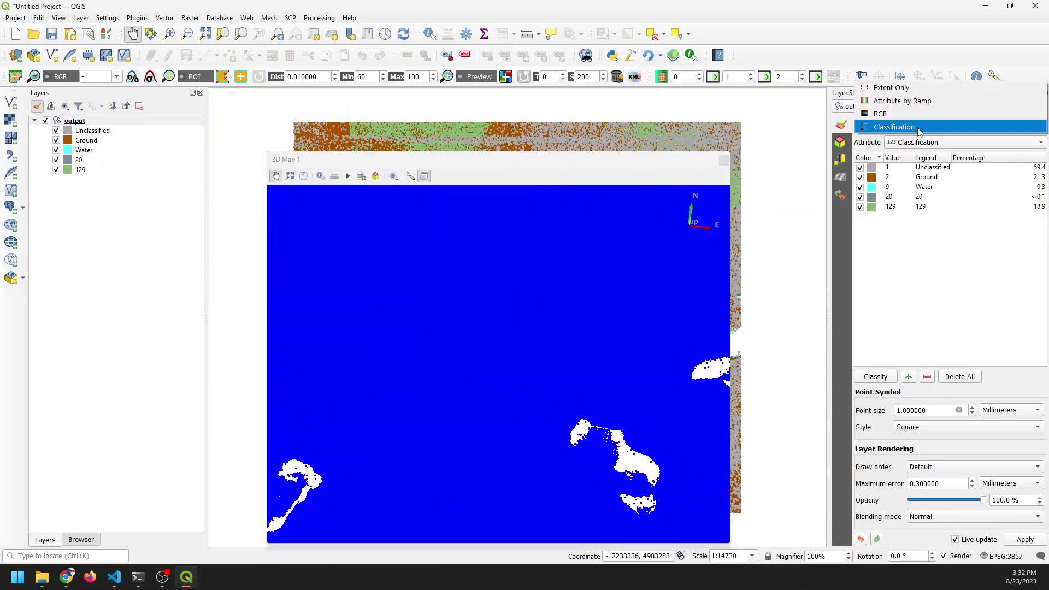
pyautogui.click(897, 102)
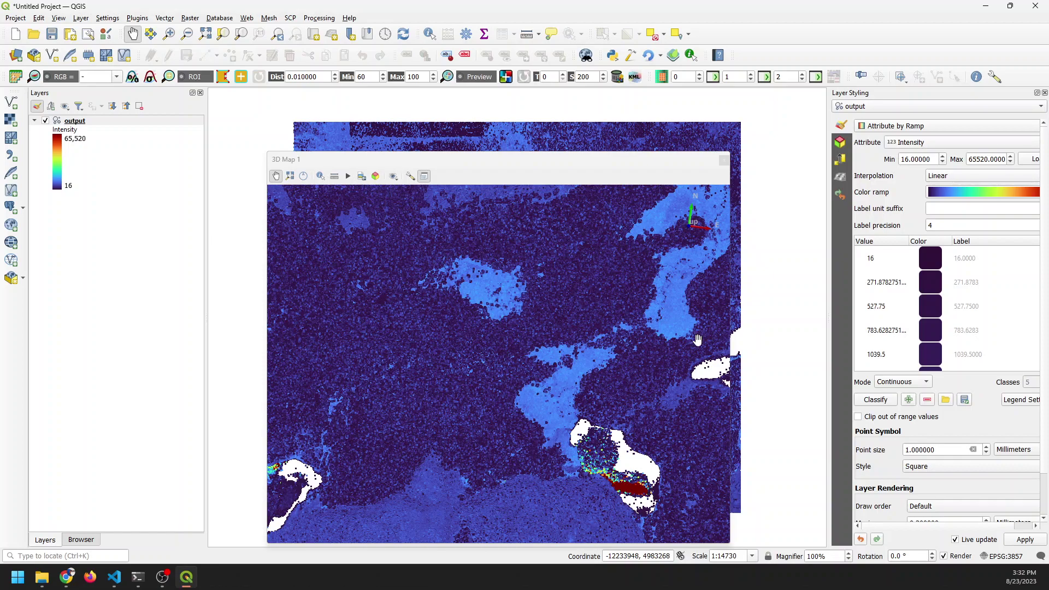
pyautogui.moveTo(618, 162)
pyautogui.mouseDown()
pyautogui.moveTo(319, 134)
pyautogui.moveTo(88, 135)
pyautogui.moveTo(624, 142)
pyautogui.mouseUp()
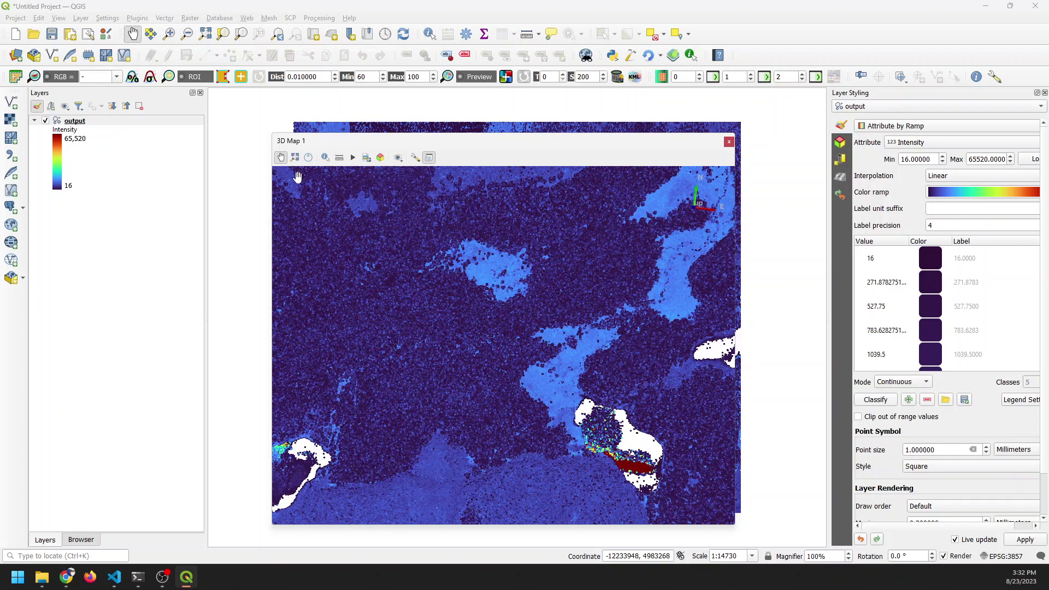
# Step: Enter an elevation Offset of -2000 in the output layer's Elevation properties
pyautogui.doubleClick(82, 122)
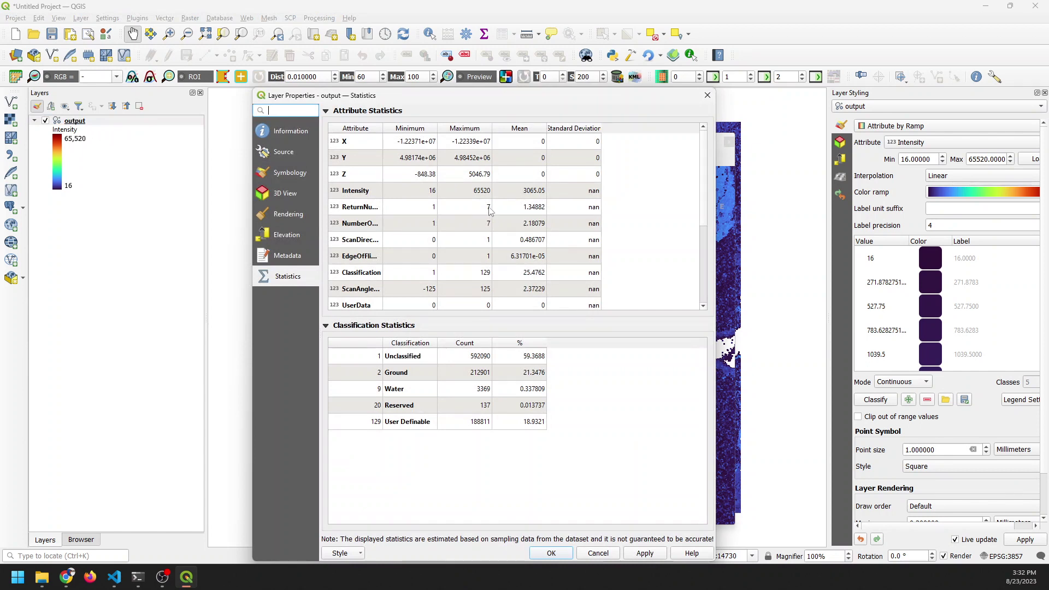
pyautogui.click(288, 236)
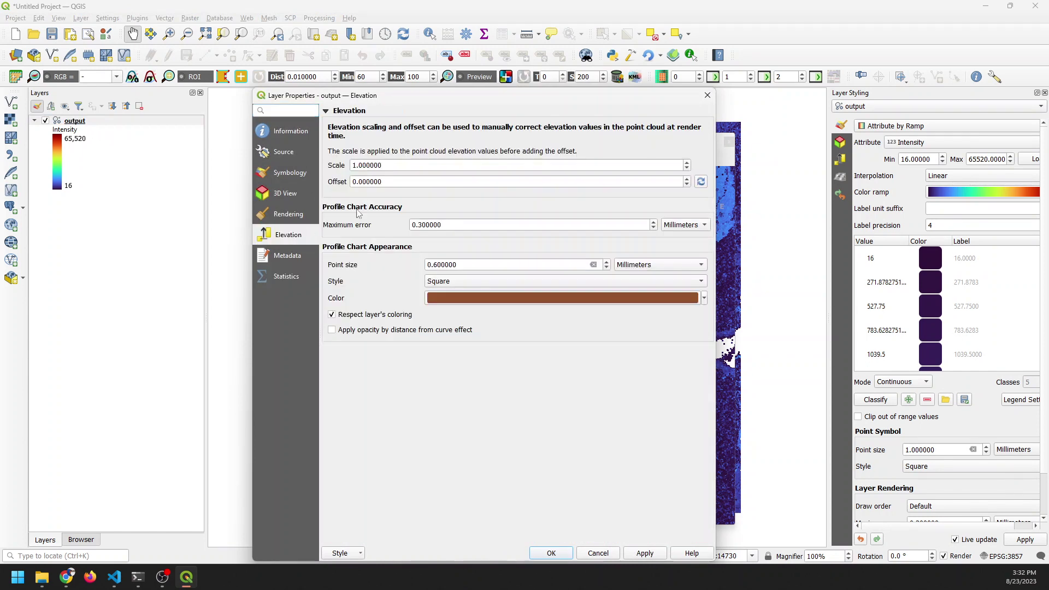
pyautogui.click(394, 182)
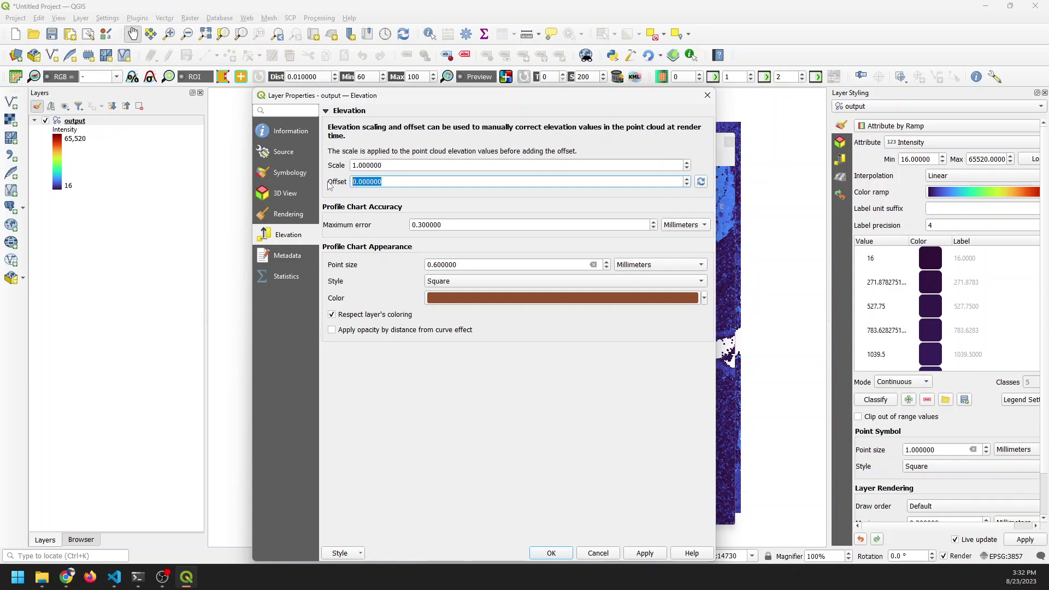
pyautogui.write('-200')
# Step: Apply the -2000 offset and close the properties, then zoom and rotate the 3D view north-up
pyautogui.click(643, 553)
pyautogui.click(565, 554)
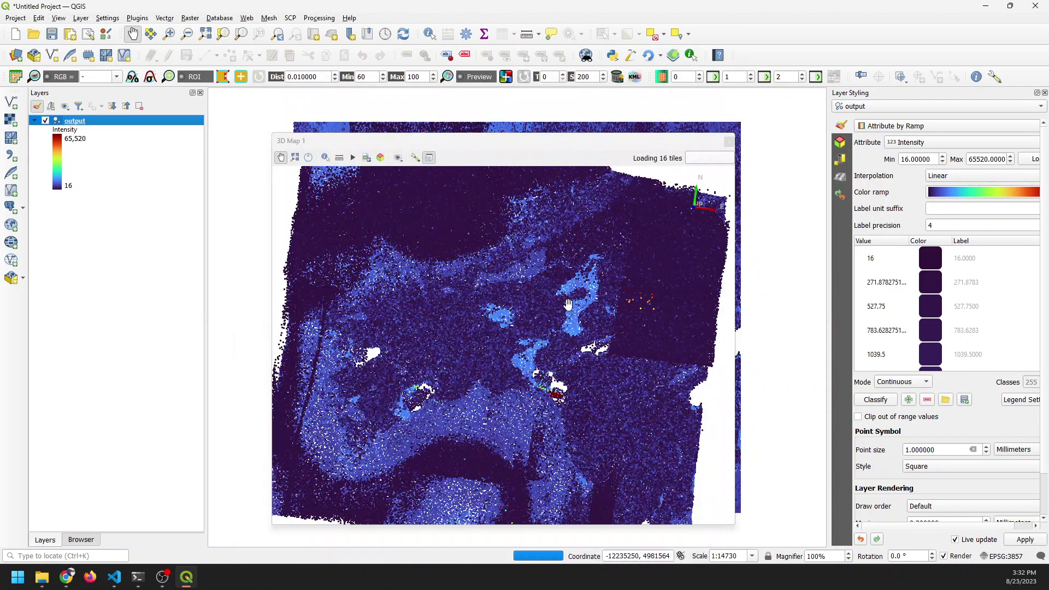
pyautogui.scroll(-1, 553, 310)
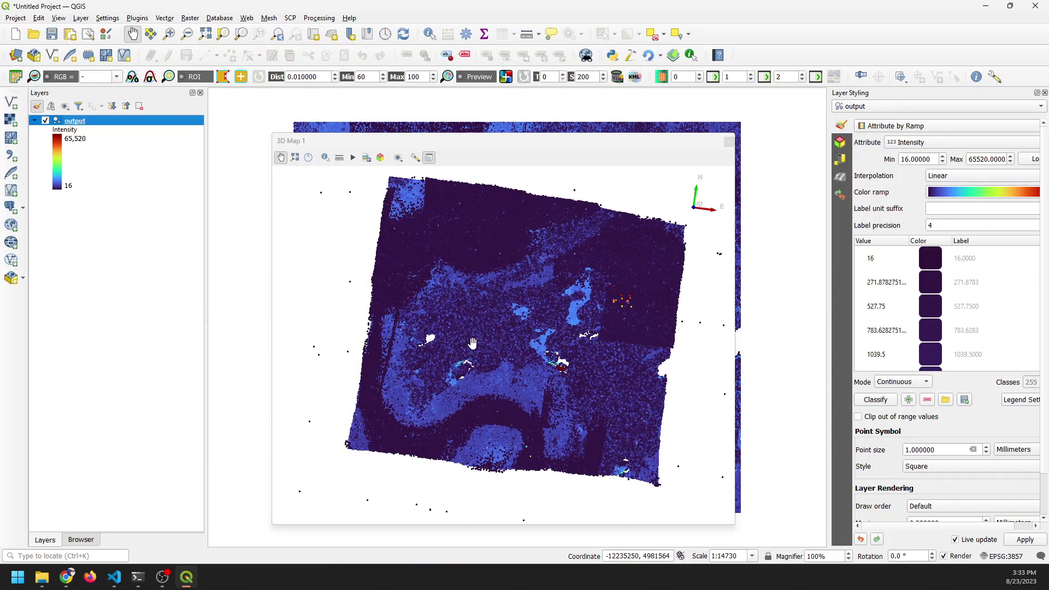
pyautogui.moveTo(474, 343); pyautogui.dragTo(498, 335)
pyautogui.scroll(1, 496, 333)
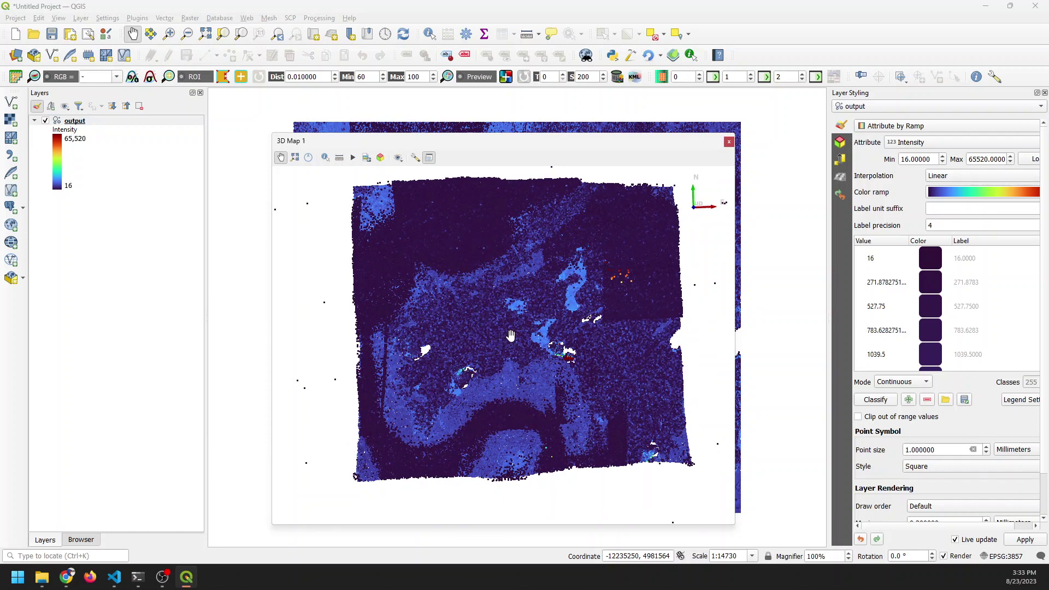
# Step: Inspect the layer's Z minimum and maximum in the Statistics tab, then close the properties
pyautogui.doubleClick(85, 123)
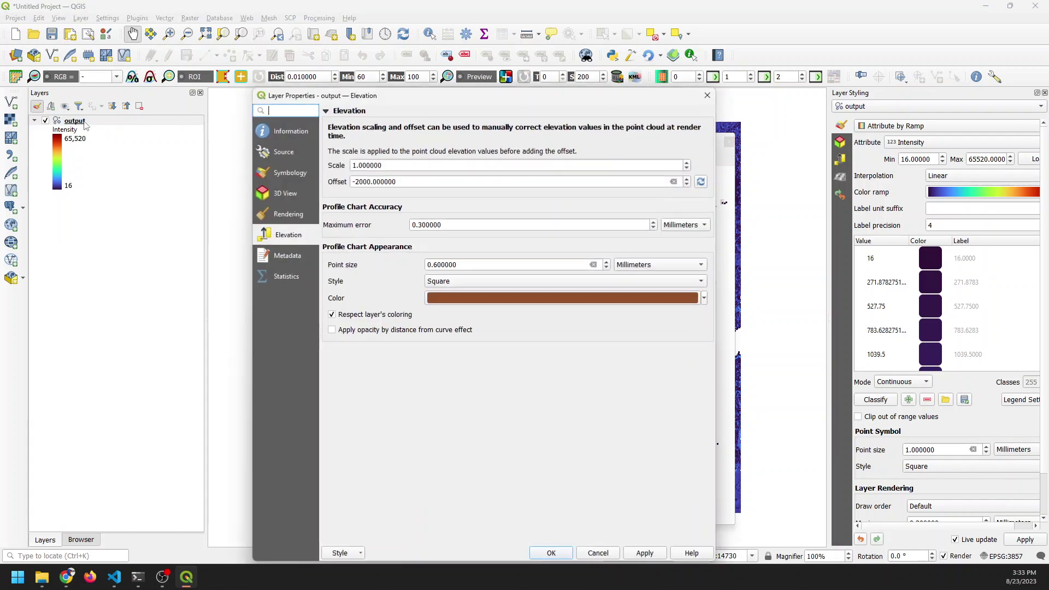
pyautogui.click(293, 280)
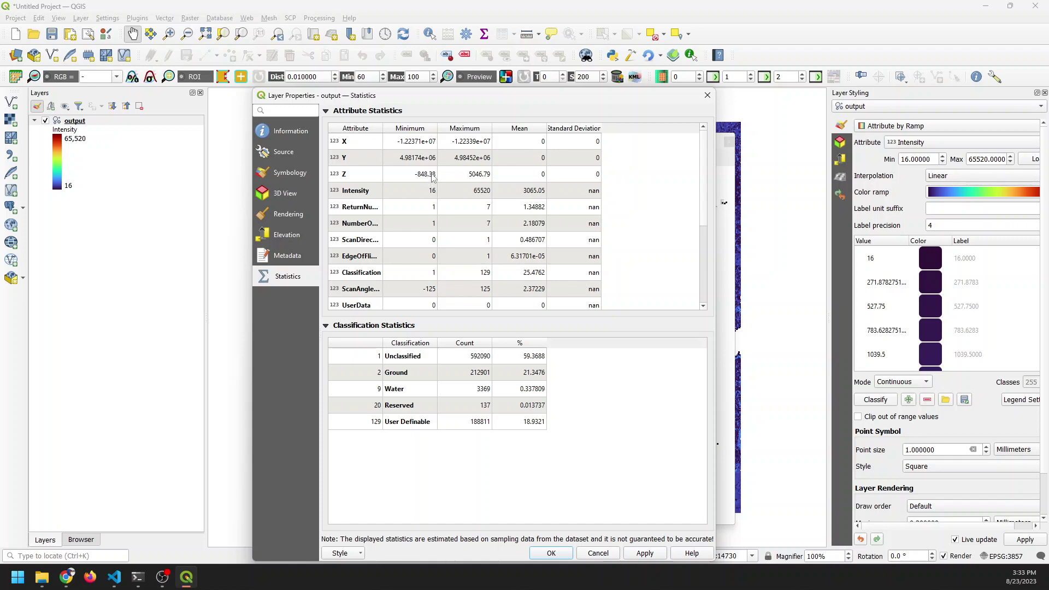
pyautogui.click(707, 96)
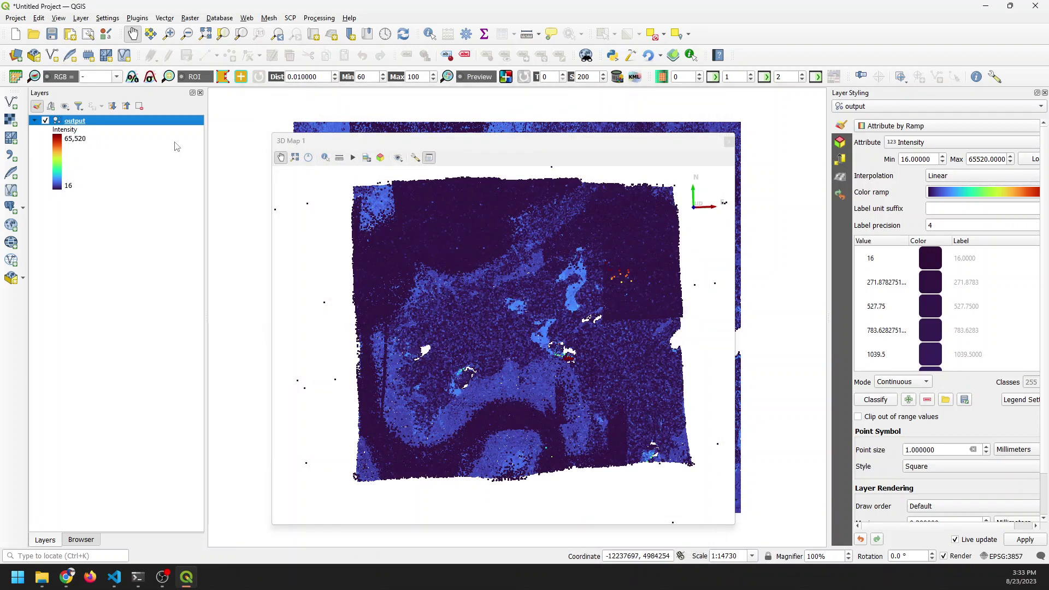
# Step: Change the elevation Offset in Layer Styling to -3000 and zoom into the 3D view
pyautogui.click(842, 160)
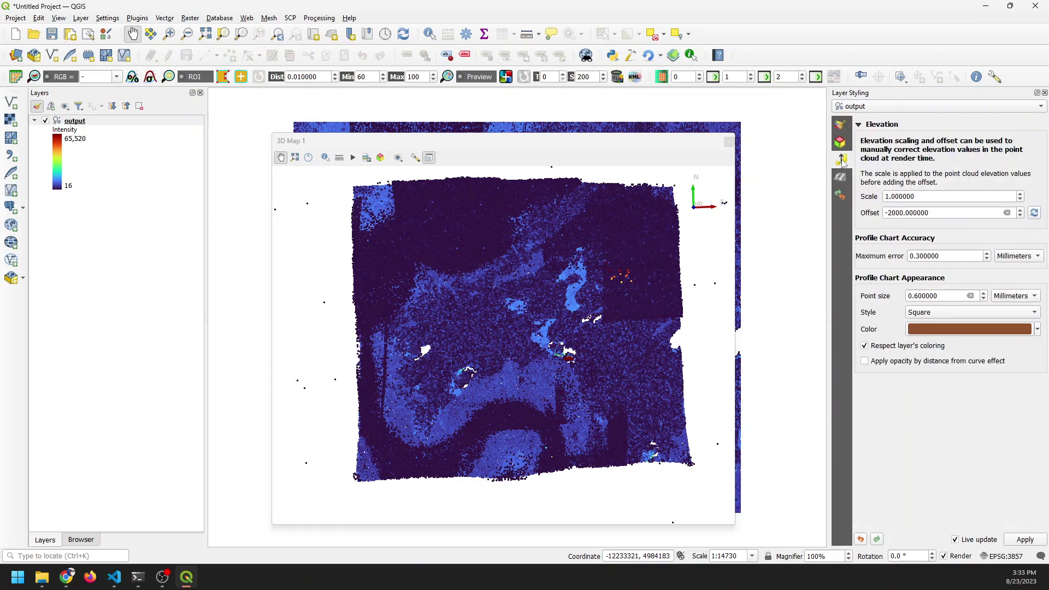
pyautogui.click(892, 213)
pyautogui.press('Delete')
pyautogui.write('3')
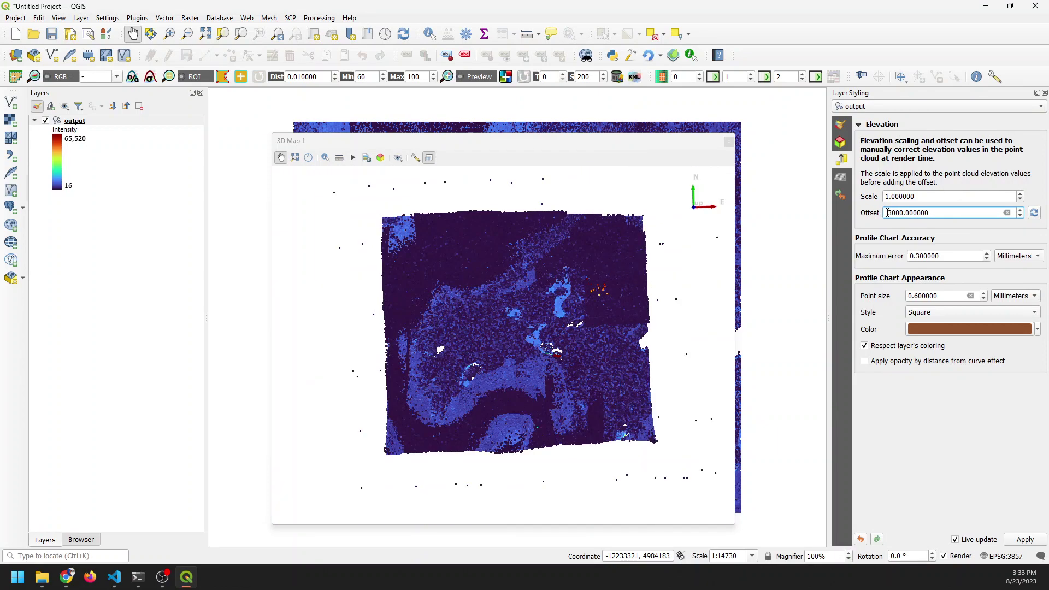
pyautogui.scroll(3, 528, 321)
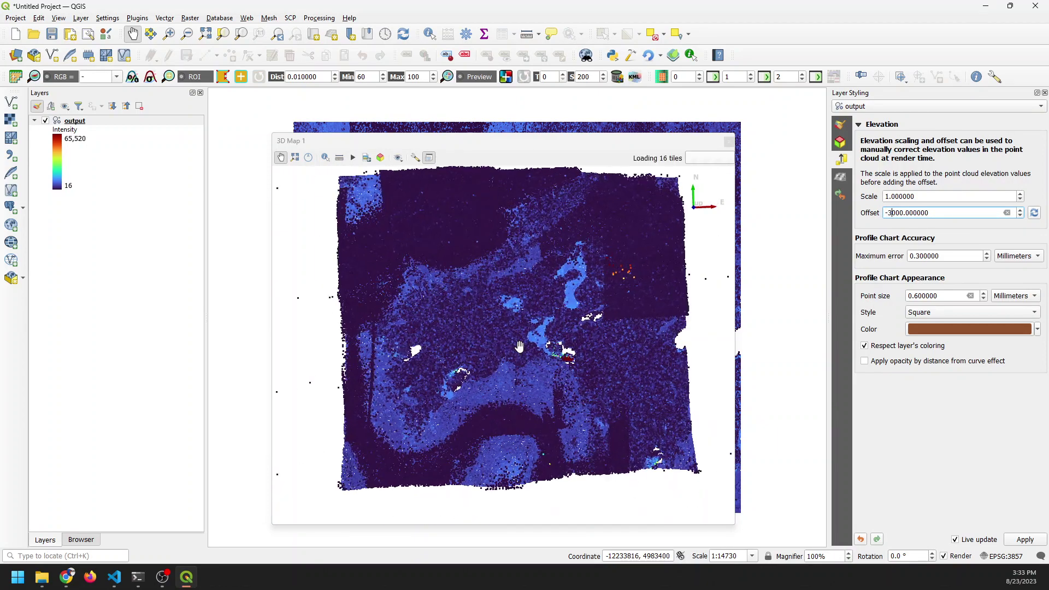
pyautogui.scroll(2, 528, 321)
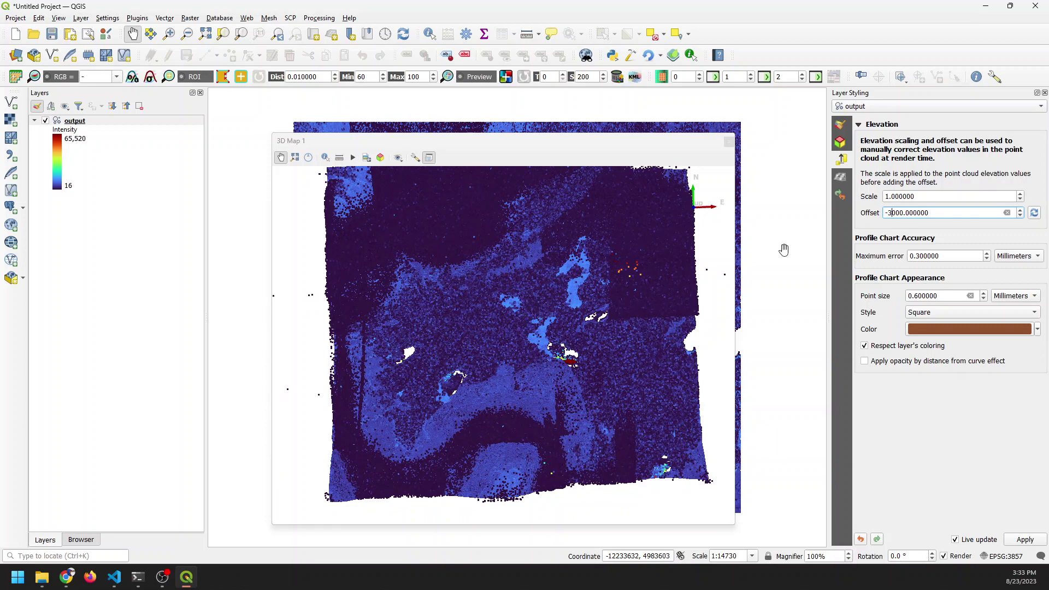
pyautogui.click(841, 125)
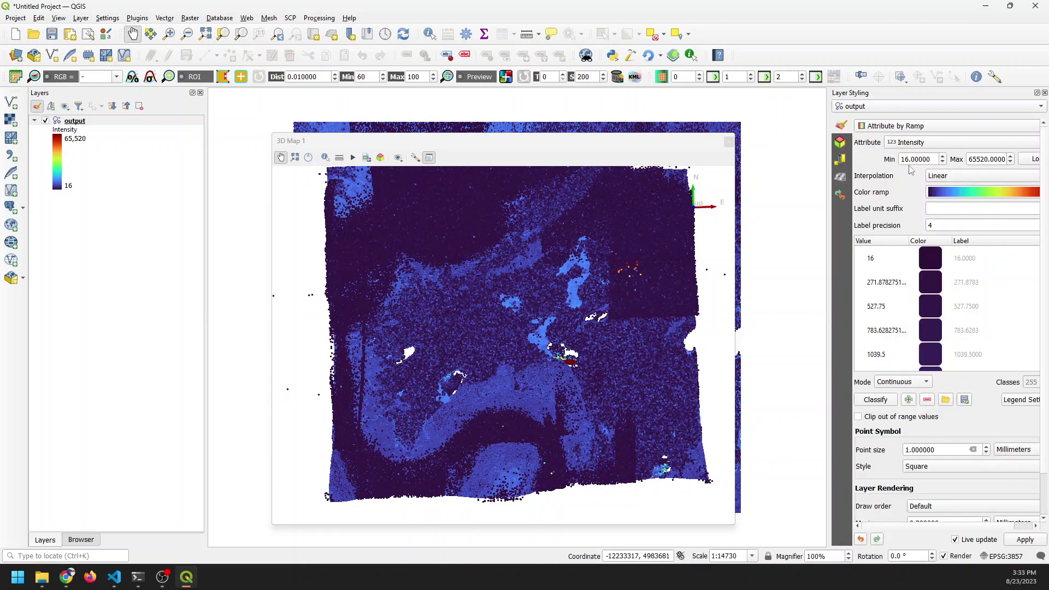
# Step: Colour the point cloud by Classification again and tilt it to an oblique view
pyautogui.click(933, 138)
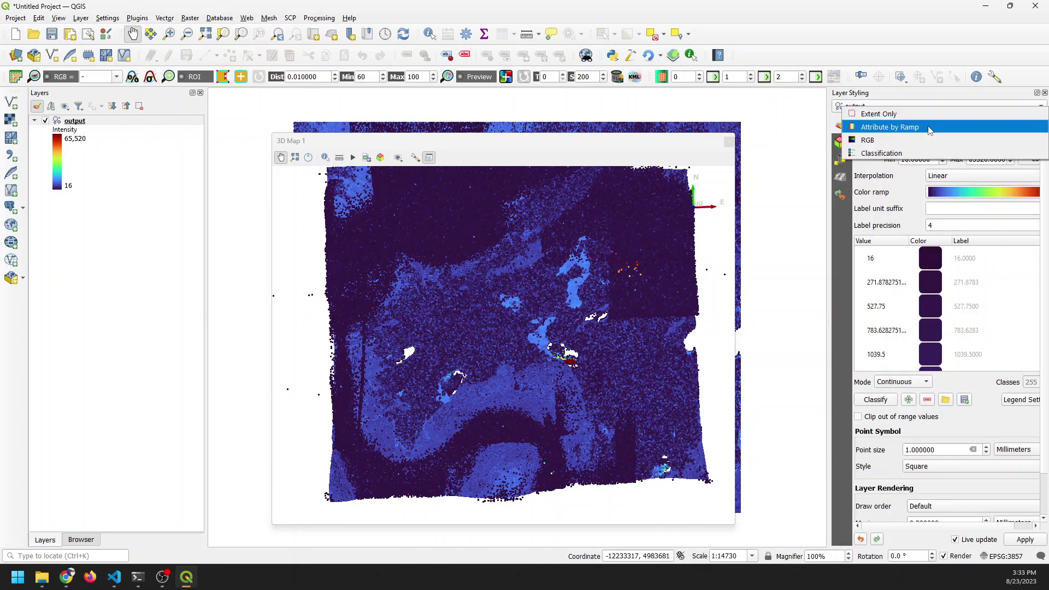
pyautogui.click(902, 155)
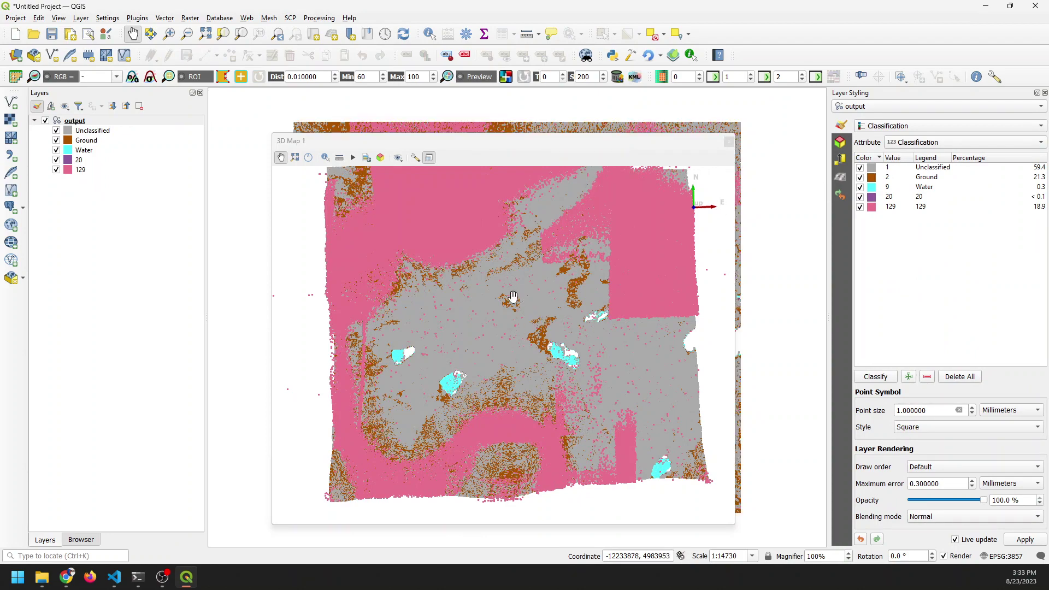
pyautogui.moveTo(507, 287); pyautogui.dragTo(521, 254)
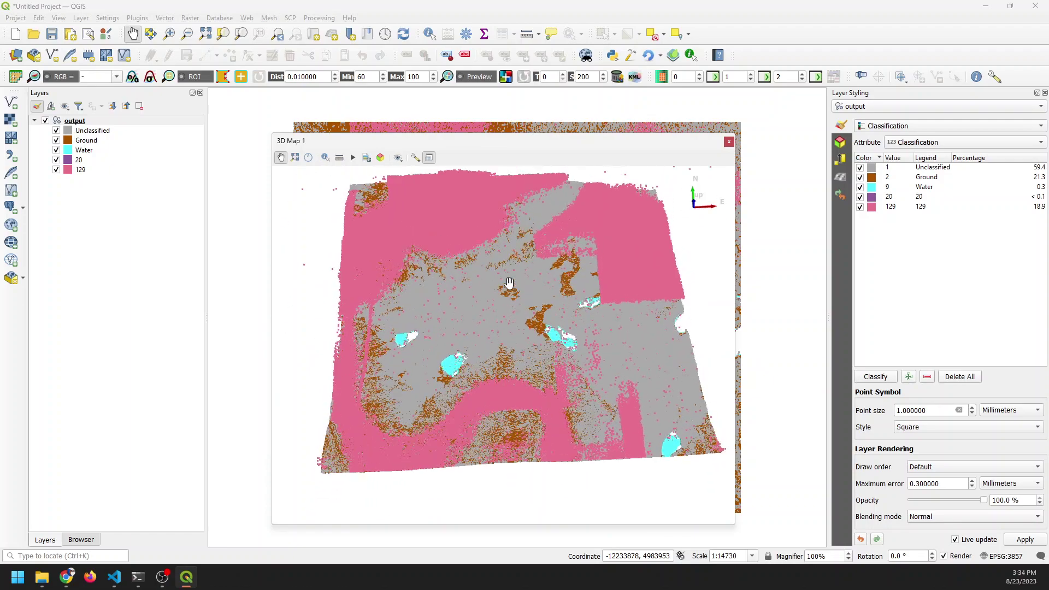
pyautogui.moveTo(549, 255); pyautogui.dragTo(506, 295)
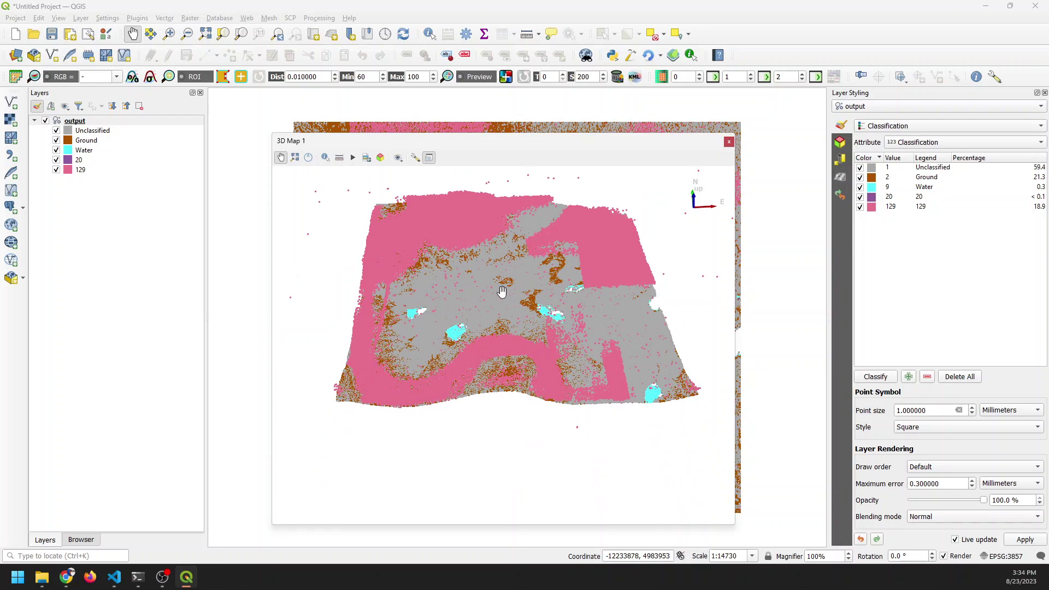
# Step: Zoom and rotate the classified point cloud to inspect it from other angles
pyautogui.moveTo(501, 301); pyautogui.dragTo(502, 464)
pyautogui.scroll(3, 495, 427)
pyautogui.scroll(-5, 501, 464)
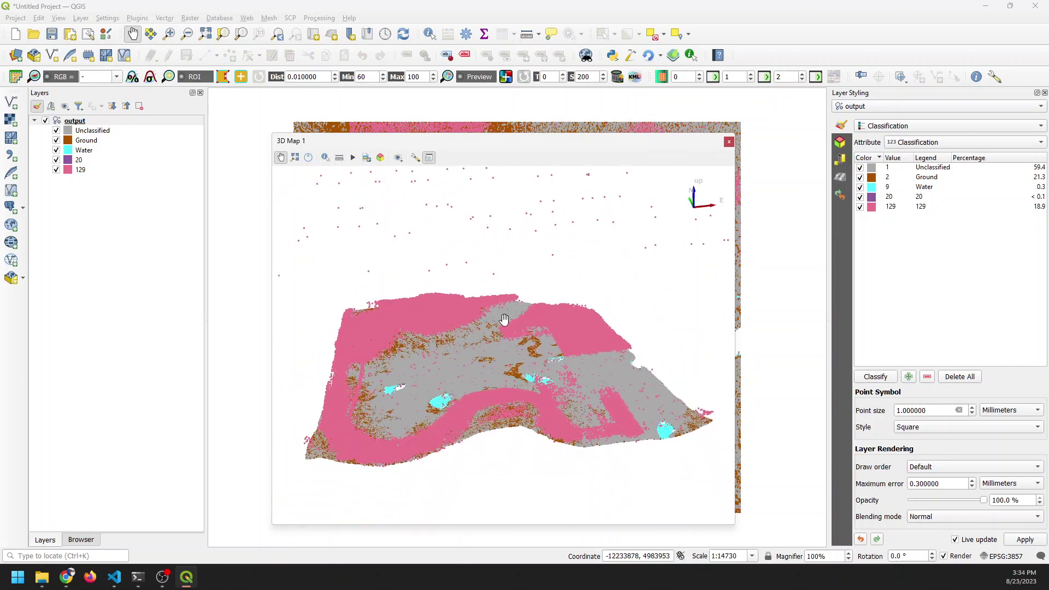
pyautogui.moveTo(472, 397); pyautogui.dragTo(599, 334)
pyautogui.moveTo(403, 375); pyautogui.dragTo(417, 357)
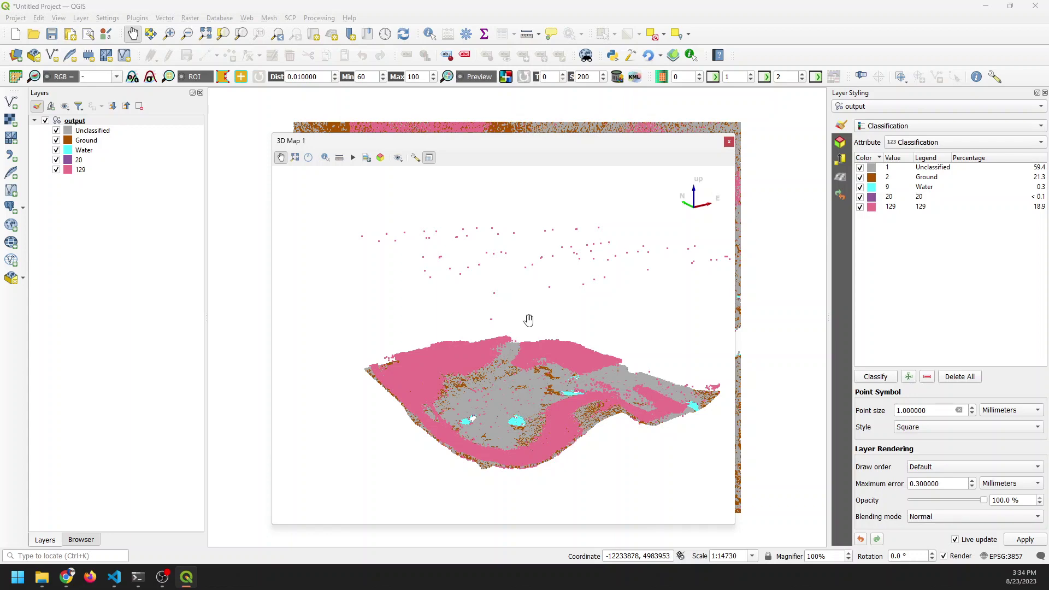
# Step: Zoom in and orbit the camera around the classified cloud to a new side
pyautogui.scroll(3, 491, 432)
pyautogui.moveTo(439, 337); pyautogui.dragTo(534, 323)
pyautogui.scroll(4, 444, 411)
pyautogui.moveTo(524, 380); pyautogui.dragTo(447, 363)
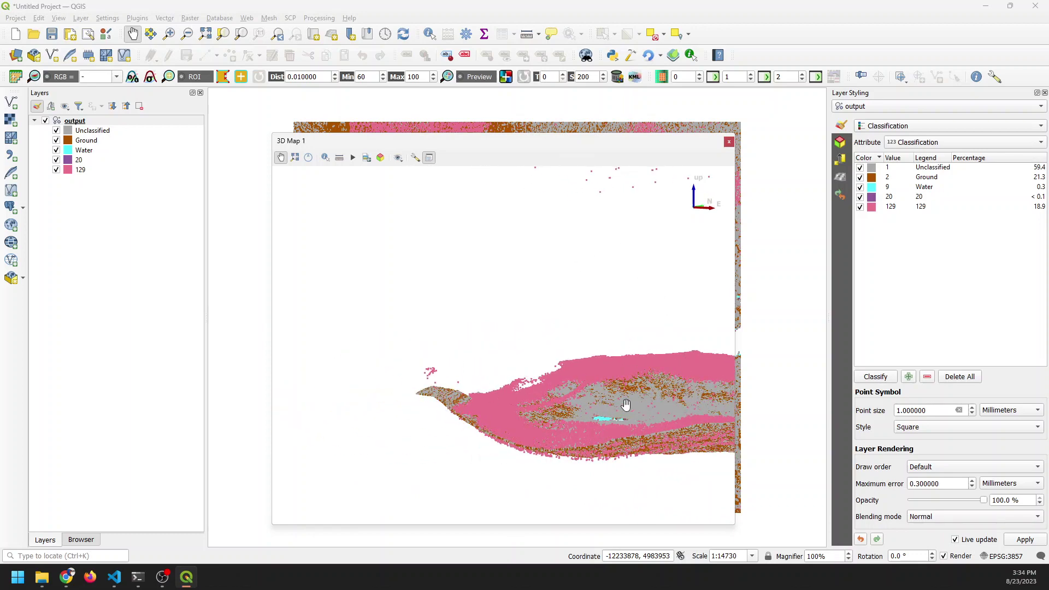
pyautogui.moveTo(578, 396); pyautogui.dragTo(682, 434)
# Step: Zoom and rotate until the cloud is seen edge-on with stray points floating above
pyautogui.scroll(-5, 468, 364)
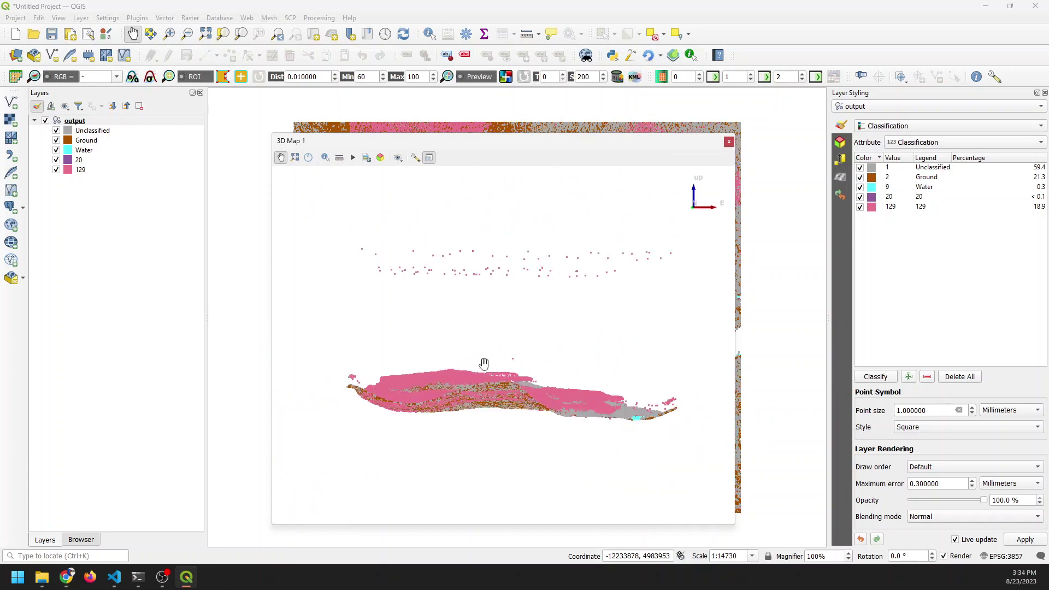
pyautogui.scroll(5, 468, 365)
pyautogui.scroll(1, 518, 431)
pyautogui.scroll(-2, 561, 430)
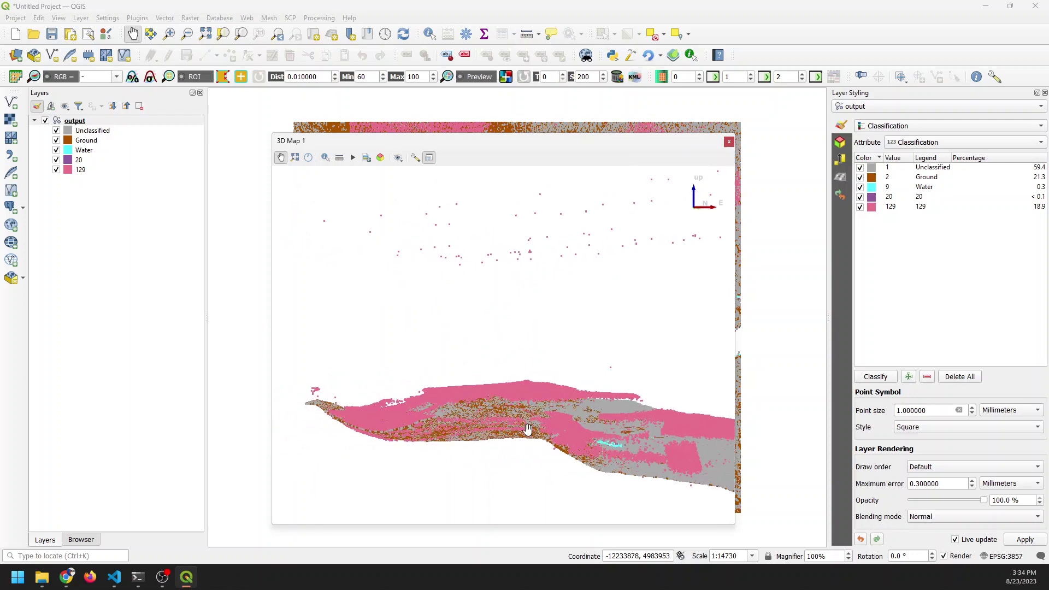
pyautogui.scroll(-4, 541, 415)
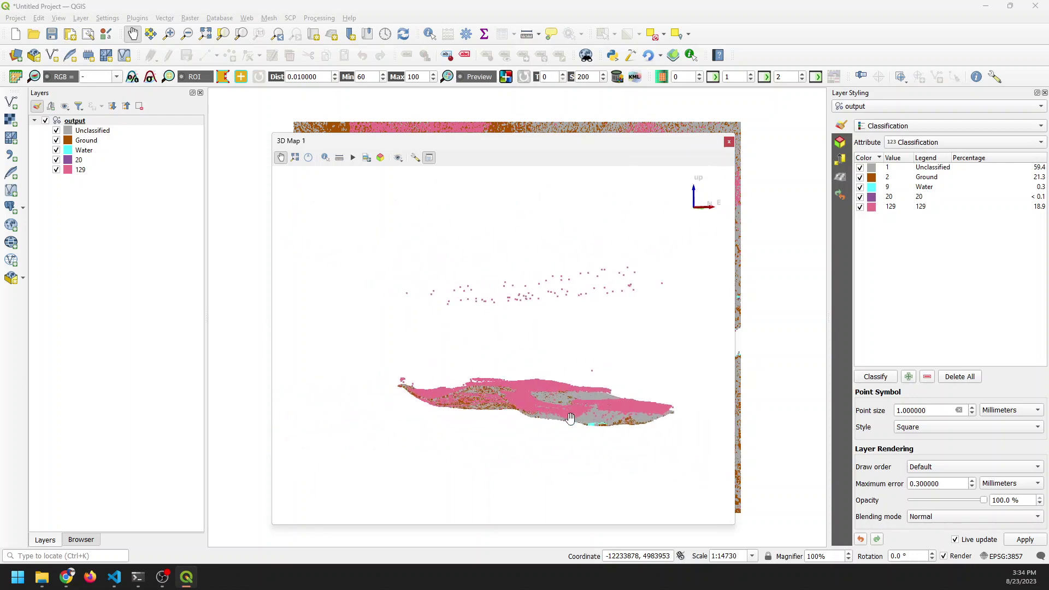
pyautogui.moveTo(569, 418)
pyautogui.mouseDown()
pyautogui.moveTo(585, 421)
pyautogui.moveTo(468, 420)
pyautogui.moveTo(639, 419)
pyautogui.moveTo(416, 420)
pyautogui.moveTo(632, 425)
pyautogui.moveTo(492, 435)
pyautogui.moveTo(487, 451)
pyautogui.moveTo(502, 471)
pyautogui.moveTo(487, 471)
pyautogui.moveTo(590, 435)
pyautogui.moveTo(557, 430)
pyautogui.mouseUp()
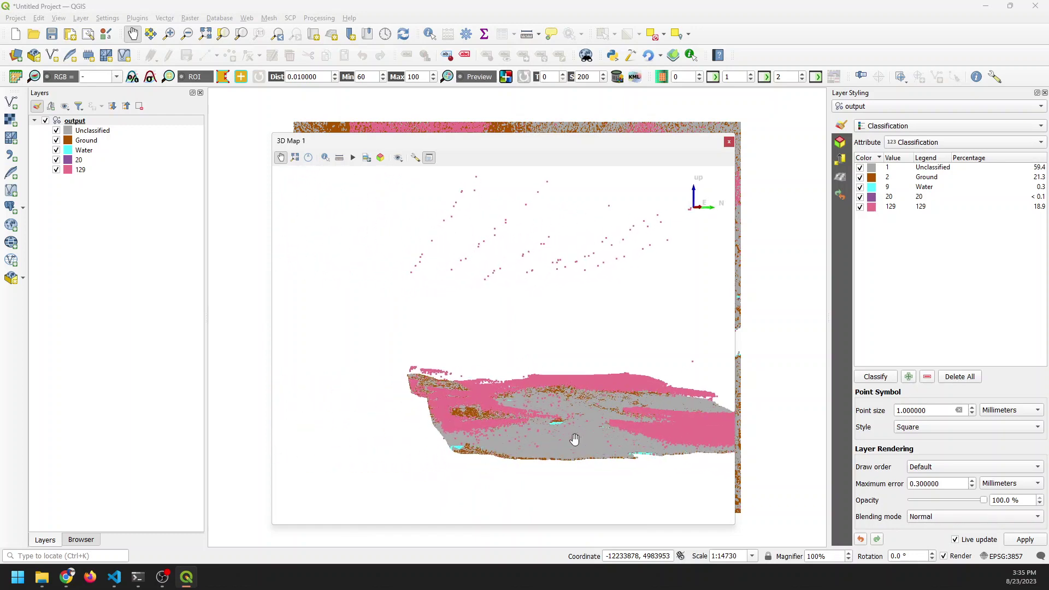
pyautogui.moveTo(575, 437); pyautogui.dragTo(454, 410)
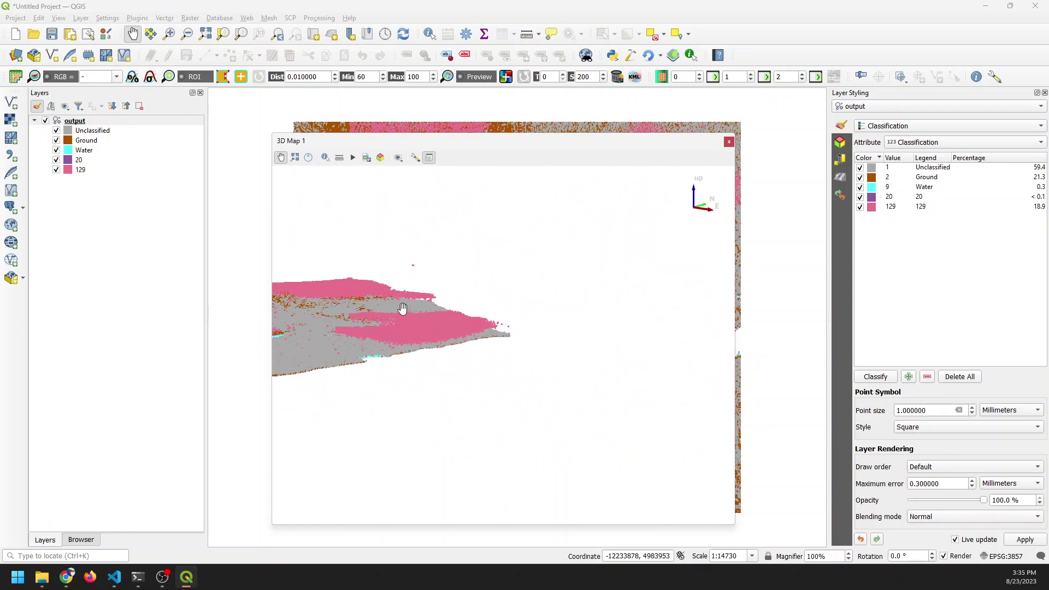
pyautogui.moveTo(443, 332); pyautogui.dragTo(445, 274)
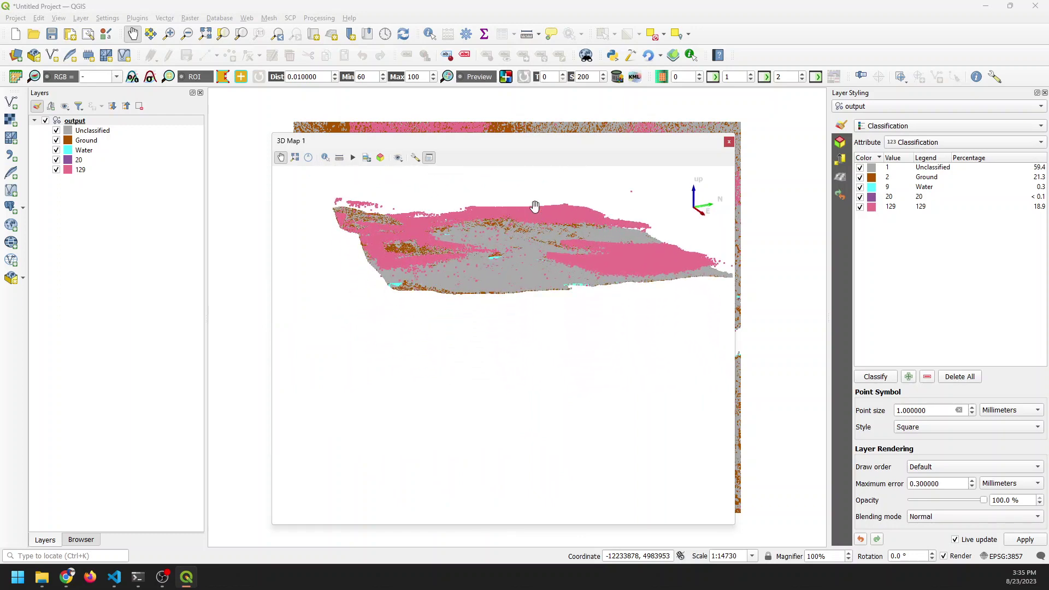
pyautogui.moveTo(515, 243); pyautogui.dragTo(492, 293)
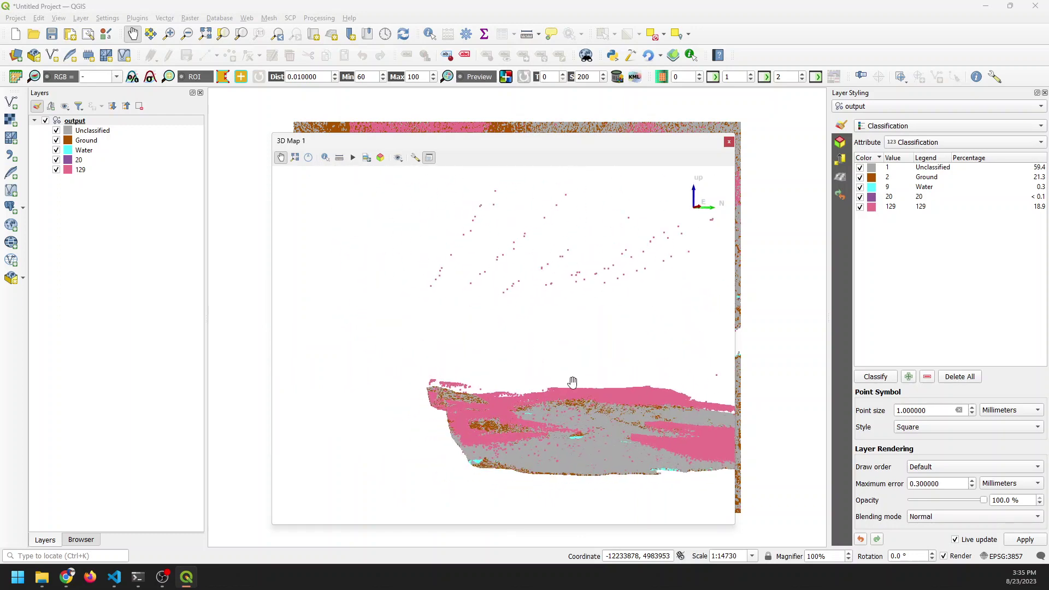
# Step: Colour the point cloud by NumberOfReturns using Attribute by Ramp, from 1 to 7
pyautogui.click(926, 129)
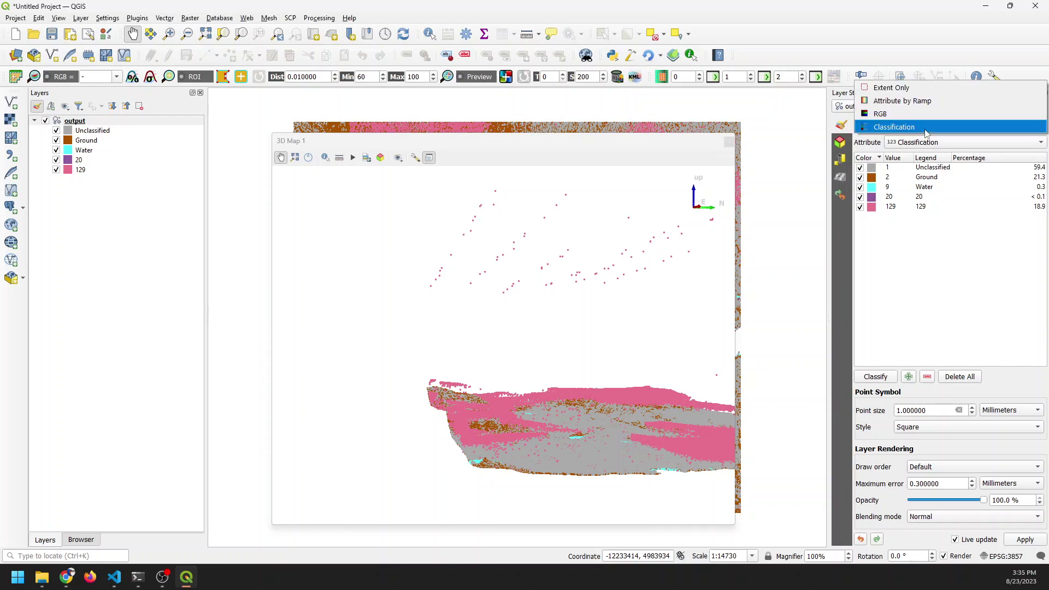
pyautogui.click(913, 100)
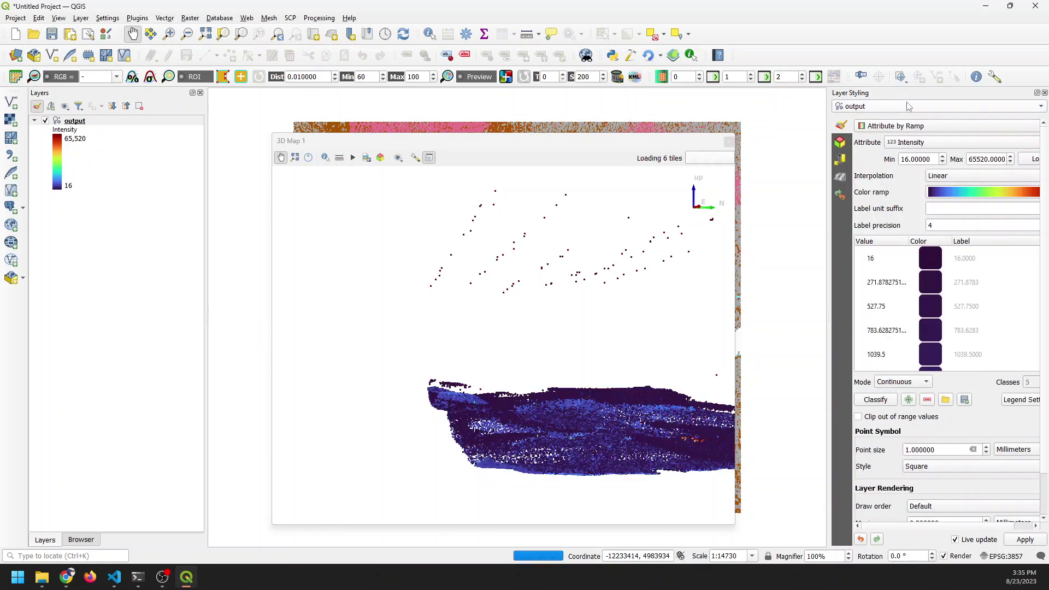
pyautogui.click(926, 144)
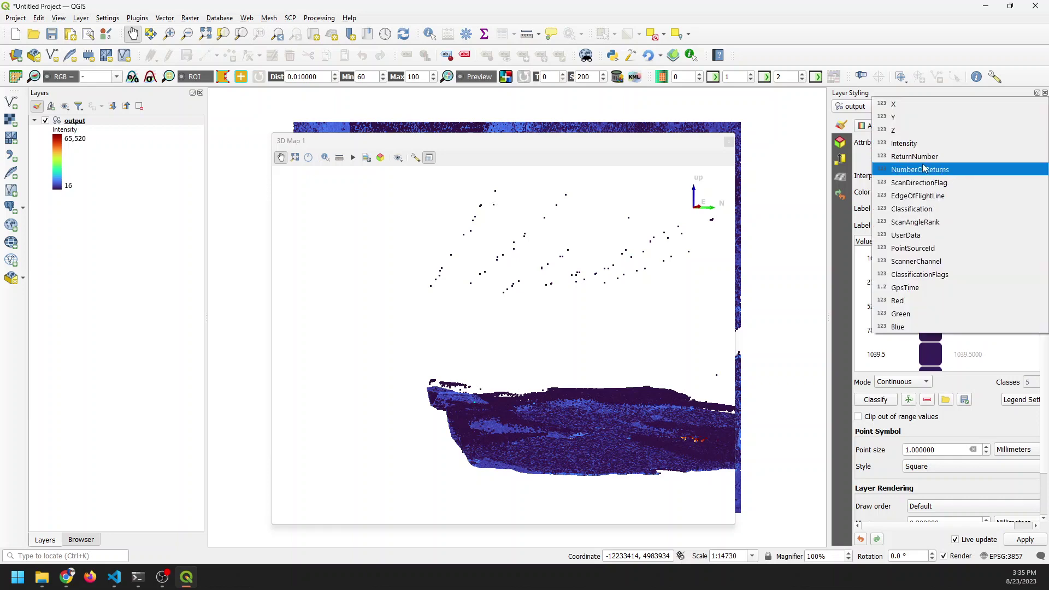
pyautogui.click(925, 169)
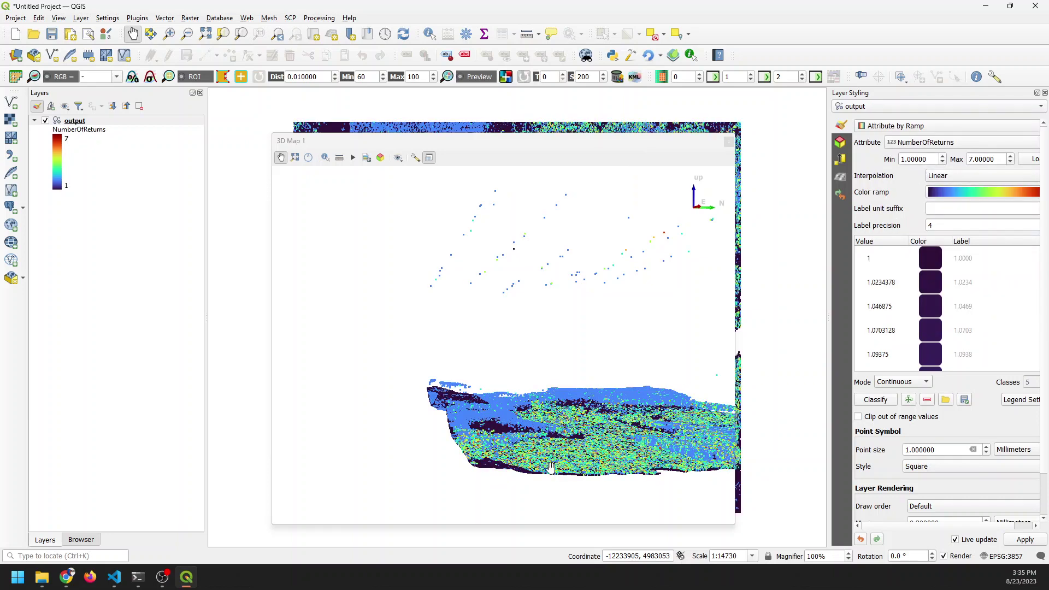
pyautogui.moveTo(550, 463); pyautogui.dragTo(598, 336)
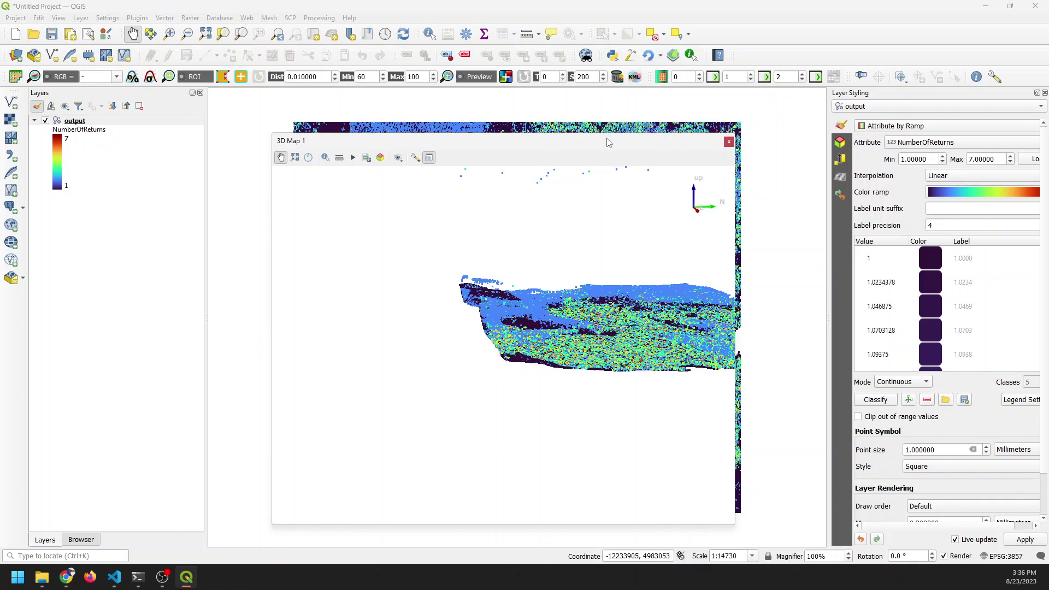
# Step: Move and enlarge the 3D Map 1 window, then rotate the returns-coloured cloud
pyautogui.moveTo(610, 141); pyautogui.dragTo(600, 209)
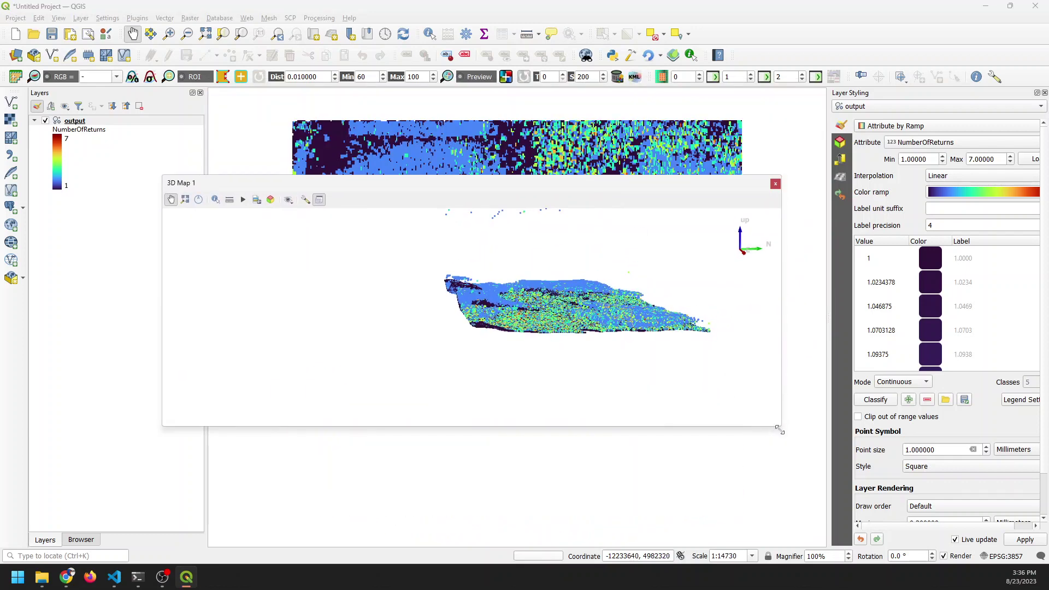
pyautogui.moveTo(780, 441); pyautogui.dragTo(781, 528)
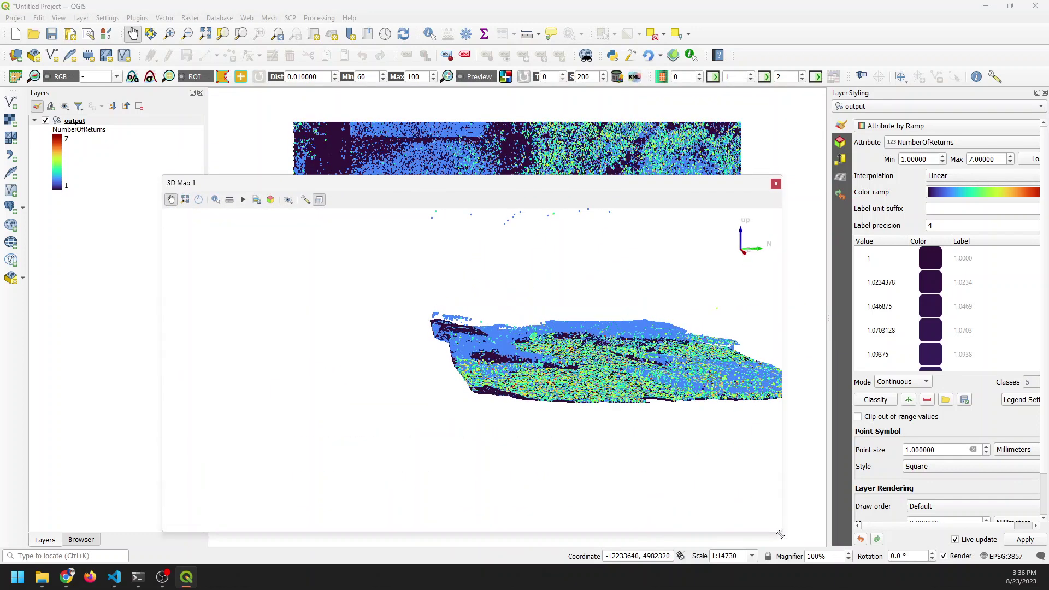
pyautogui.moveTo(565, 180); pyautogui.dragTo(573, 159)
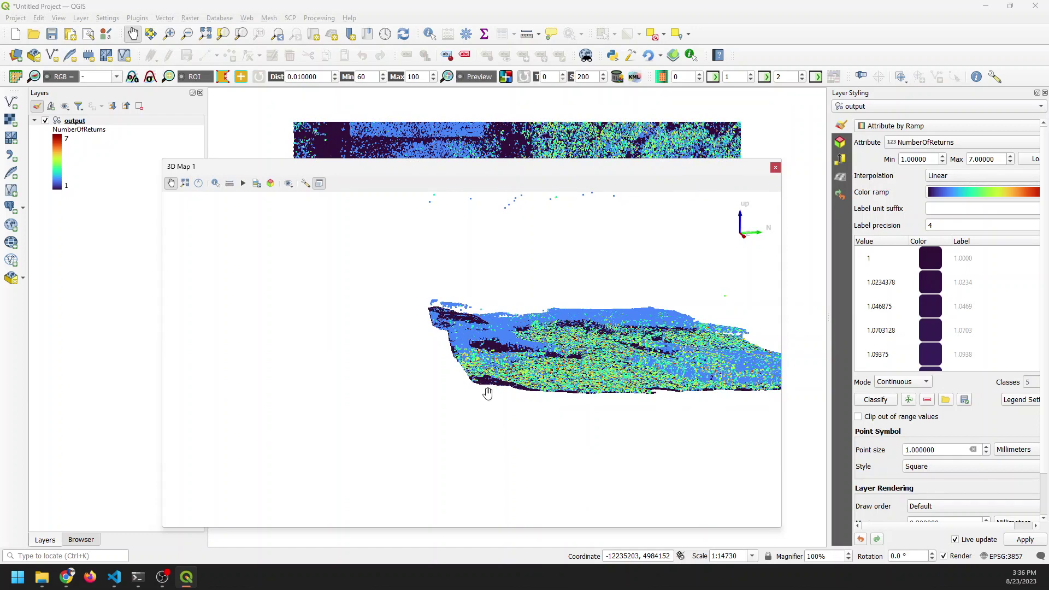
pyautogui.moveTo(524, 386); pyautogui.dragTo(498, 299)
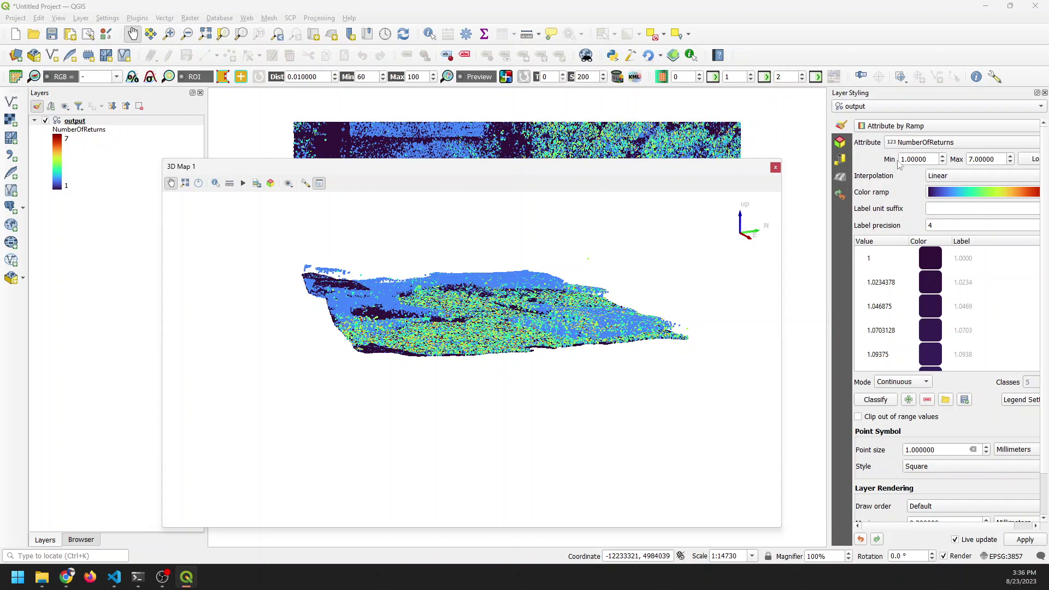
# Step: Change the point cloud's elevation offset from -3000 to -2000
pyautogui.click(843, 160)
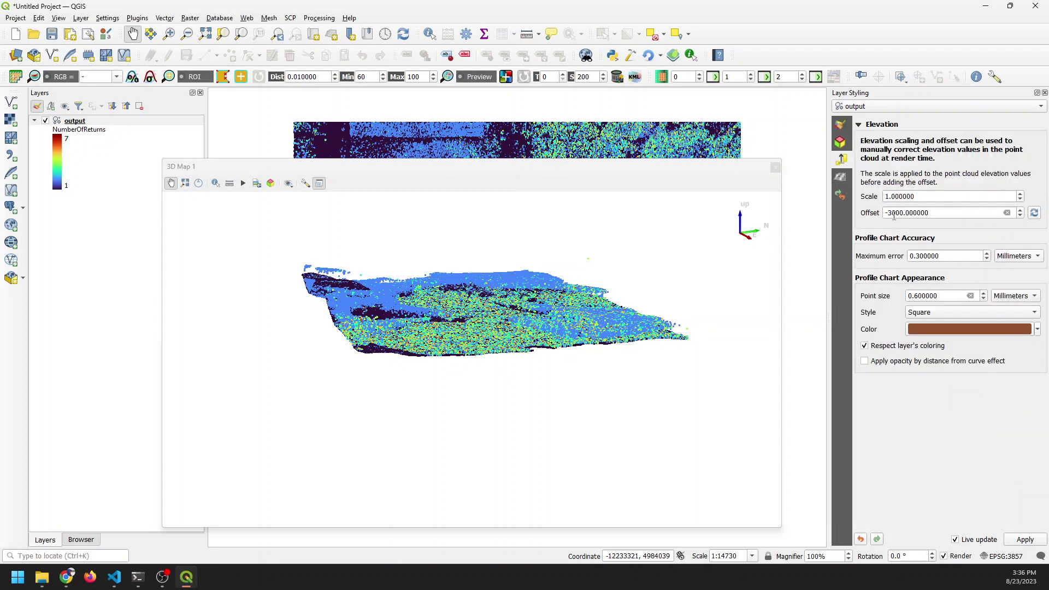
pyautogui.click(893, 213)
pyautogui.press('BackSpace')
pyautogui.write('2')
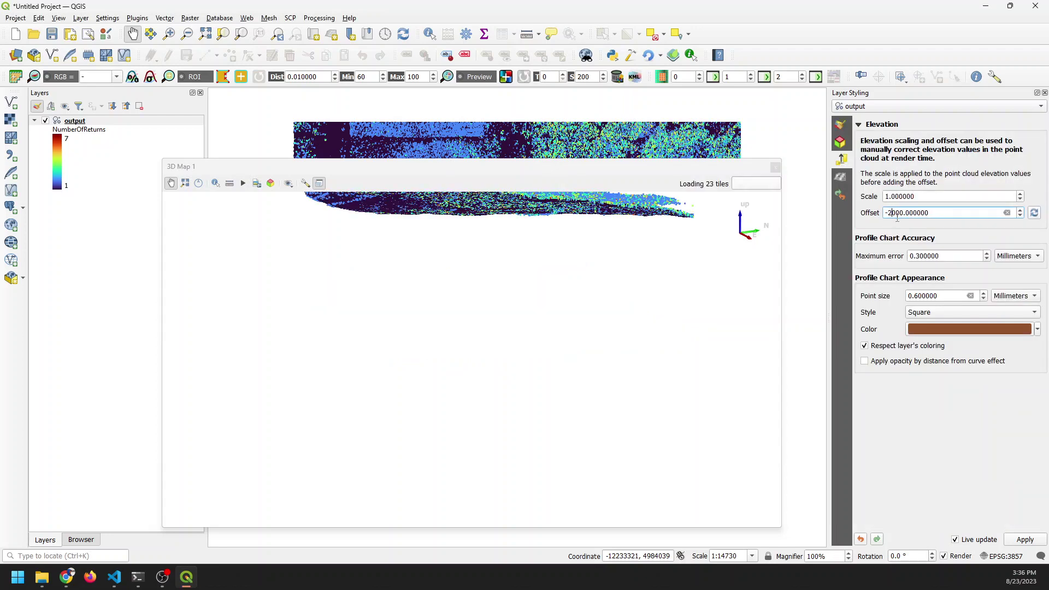
pyautogui.hotkey('ctrl', 'a')
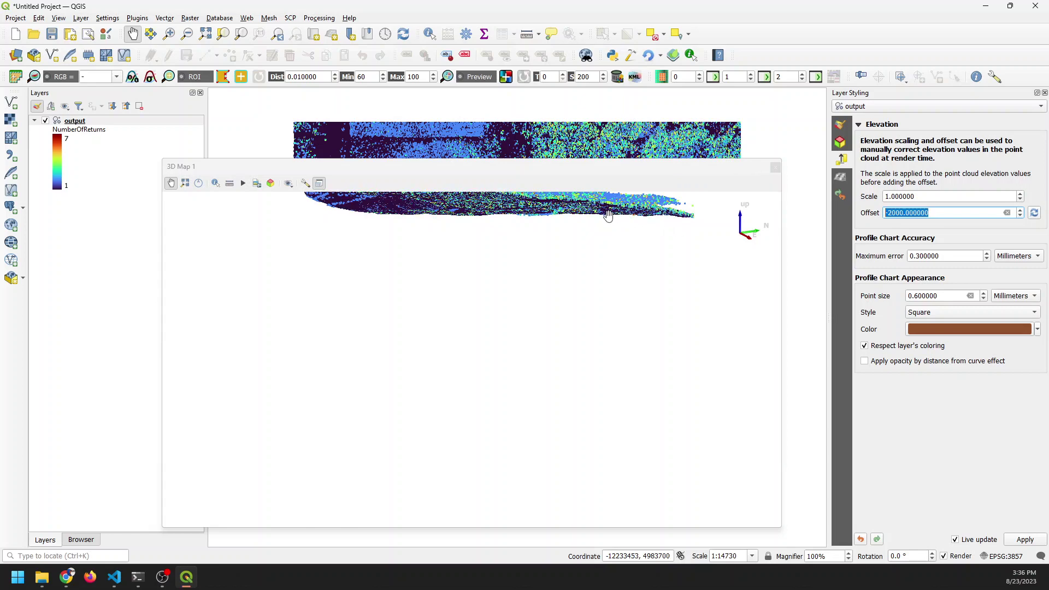
# Step: Tilt the 3D view to check the raised cloud, then close 3D Map 1
pyautogui.click(601, 307)
pyautogui.moveTo(599, 275); pyautogui.dragTo(536, 400)
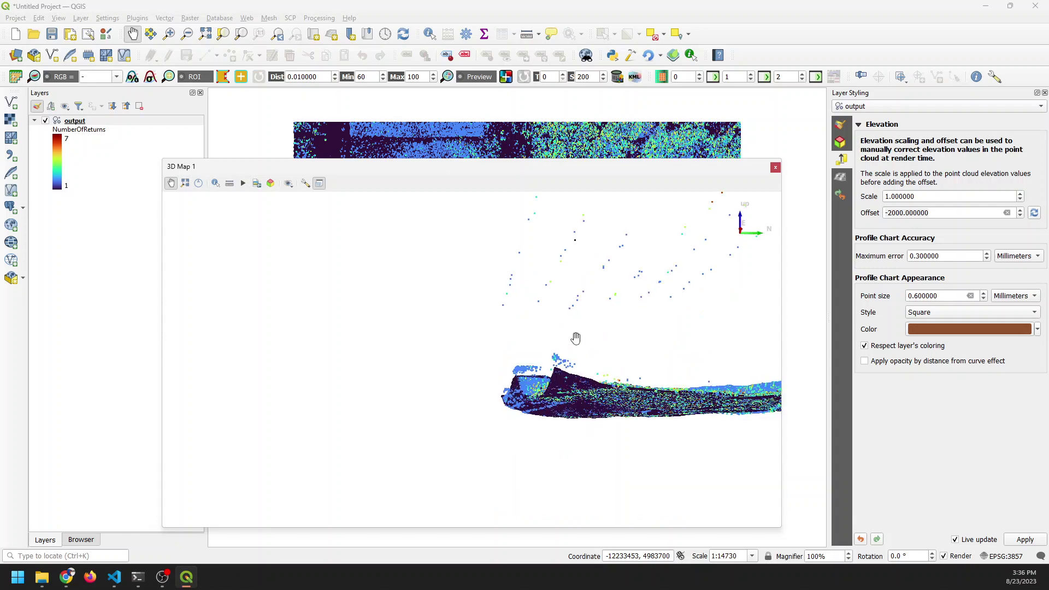
pyautogui.click(776, 168)
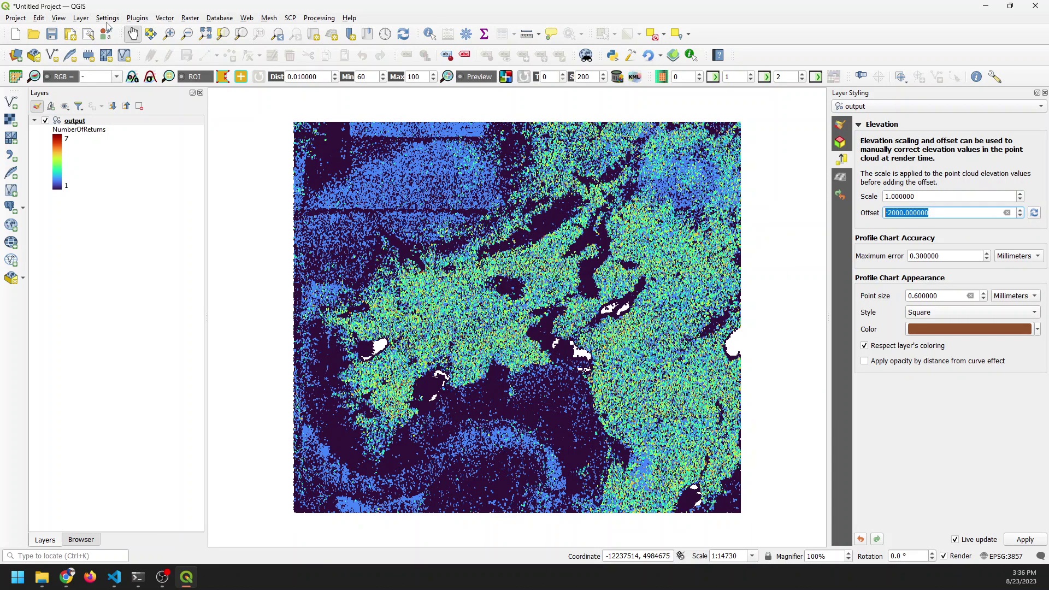
# Step: Create a new 3D Map 2 view and enlarge its window to cover the map
pyautogui.click(60, 19)
pyautogui.moveTo(94, 44)
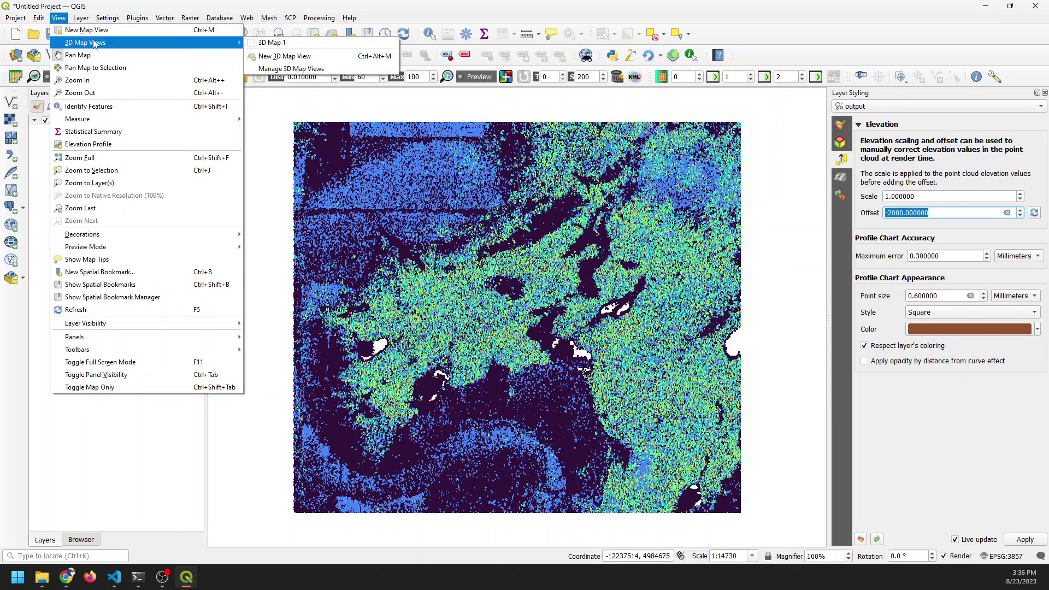
pyautogui.click(287, 57)
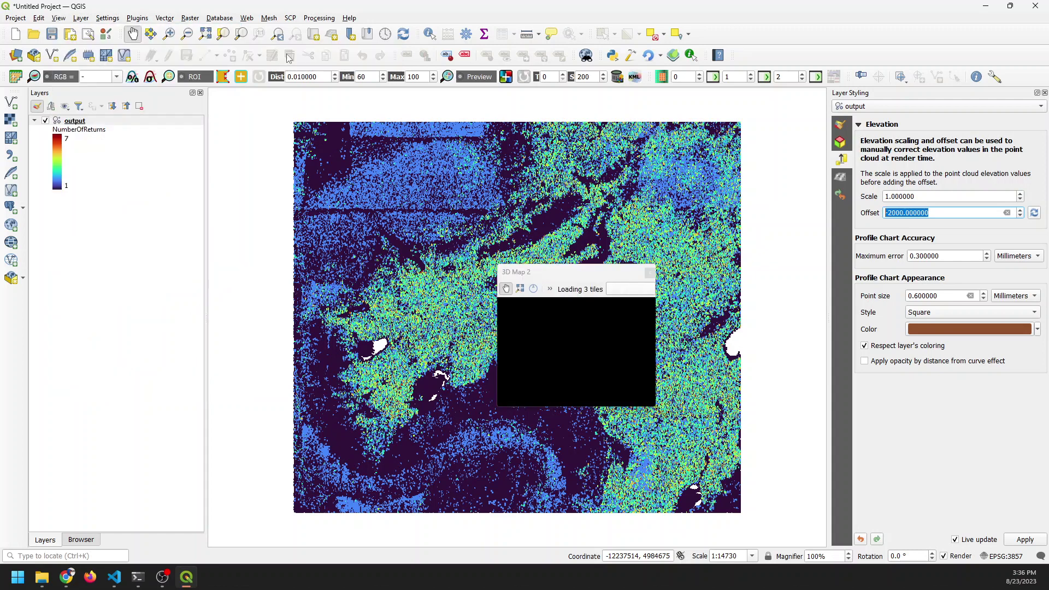
pyautogui.moveTo(575, 273); pyautogui.dragTo(427, 151)
pyautogui.moveTo(503, 286); pyautogui.dragTo(716, 513)
# Step: Zoom and tilt into the NumberOfReturns-coloured surface in perspective
pyautogui.scroll(-5, 550, 364)
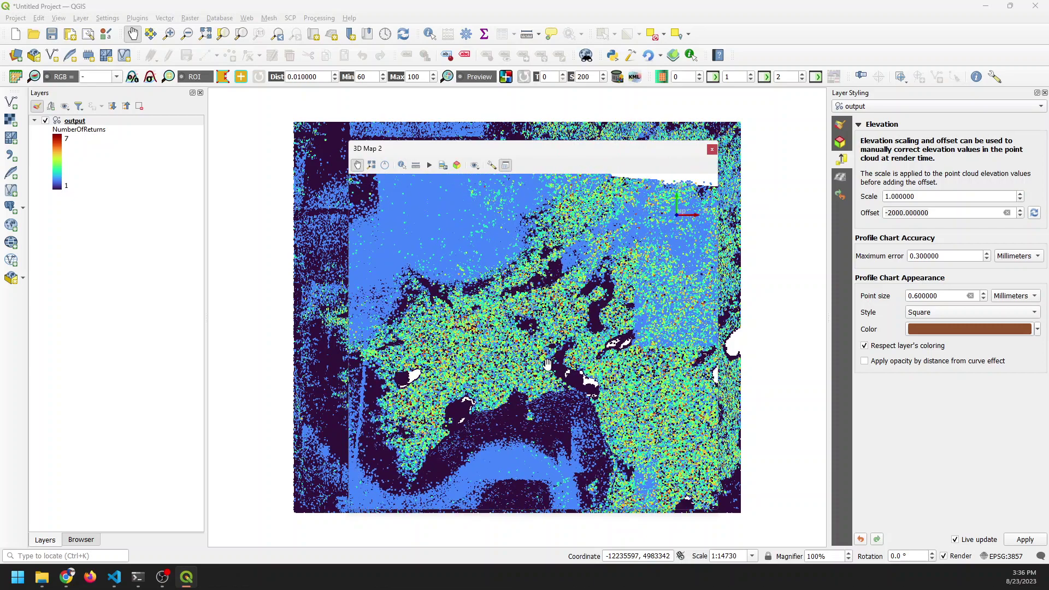
pyautogui.moveTo(550, 364)
pyautogui.mouseDown()
pyautogui.moveTo(558, 414)
pyautogui.moveTo(533, 366)
pyautogui.mouseUp()
pyautogui.moveTo(512, 283); pyautogui.dragTo(474, 263)
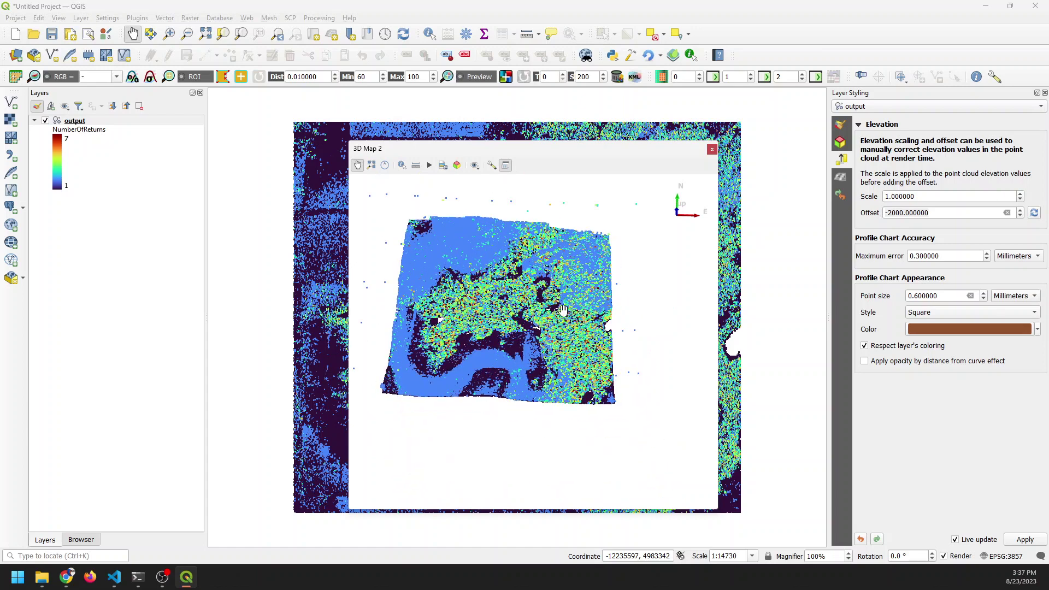
pyautogui.moveTo(562, 320); pyautogui.dragTo(533, 389)
pyautogui.scroll(6, 533, 390)
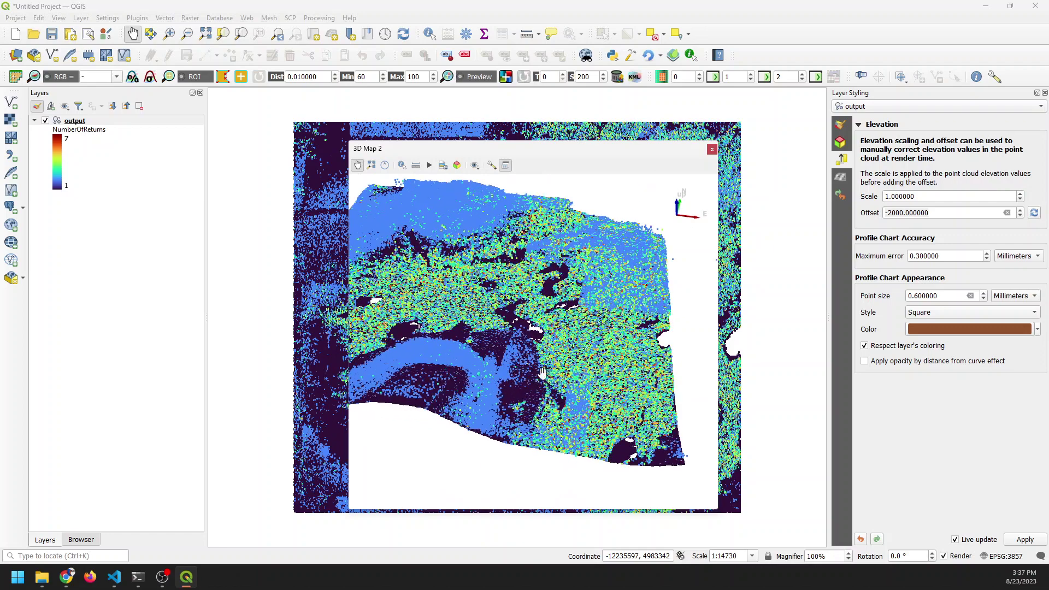
pyautogui.moveTo(594, 313); pyautogui.dragTo(553, 295)
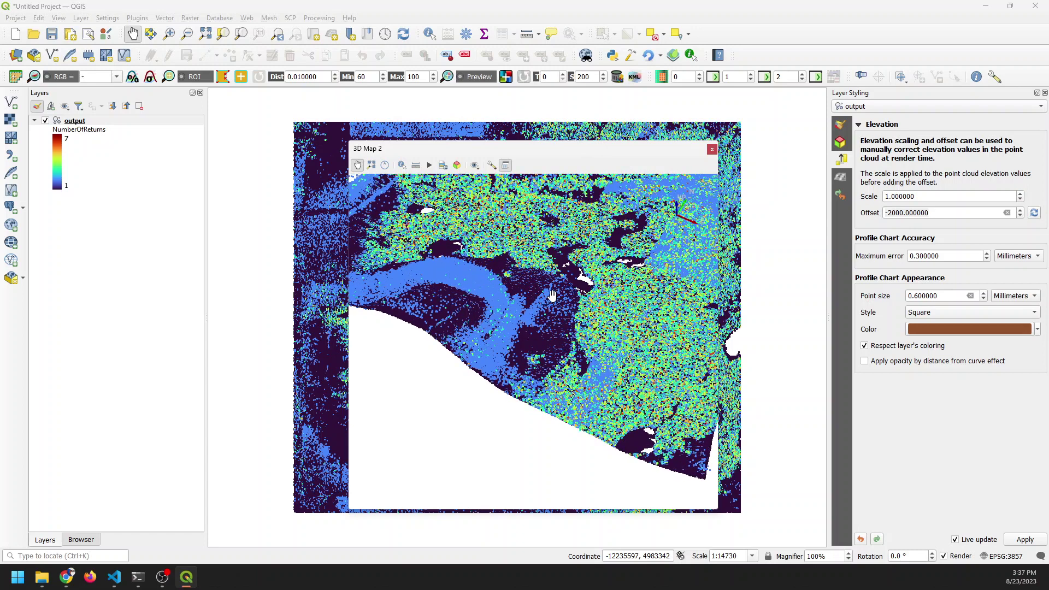